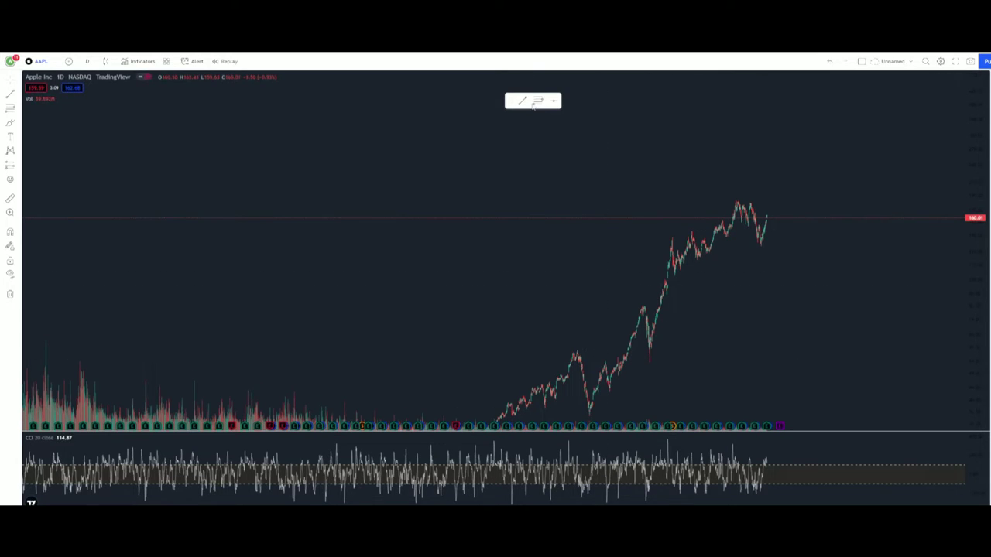
Step: Draw a trend line falling from about 242 to 104 in the empty chart area, and another rising from its end to about 140
left_click(521, 101)
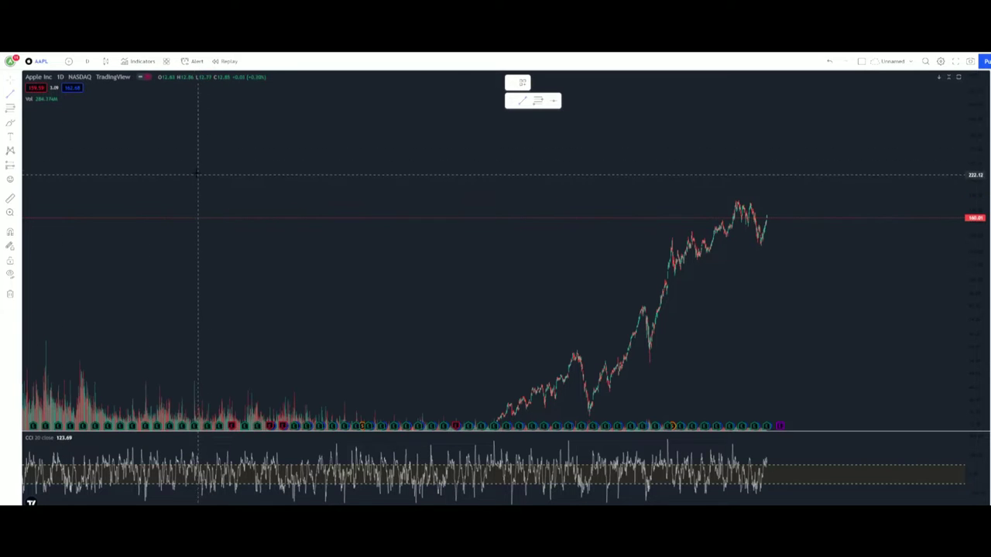
left_click(191, 165)
left_click(240, 276)
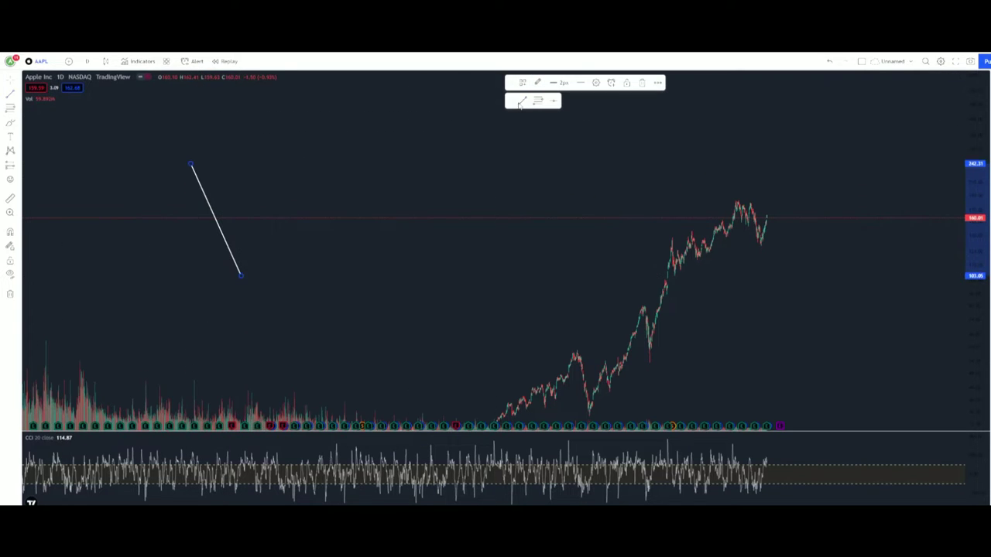
left_click(250, 275)
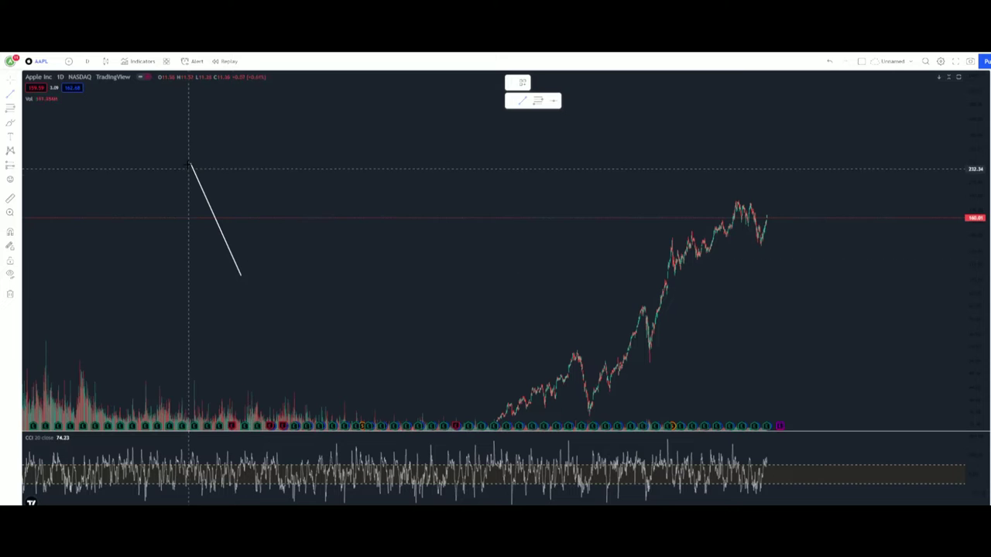
left_click_drag(241, 275, 264, 234)
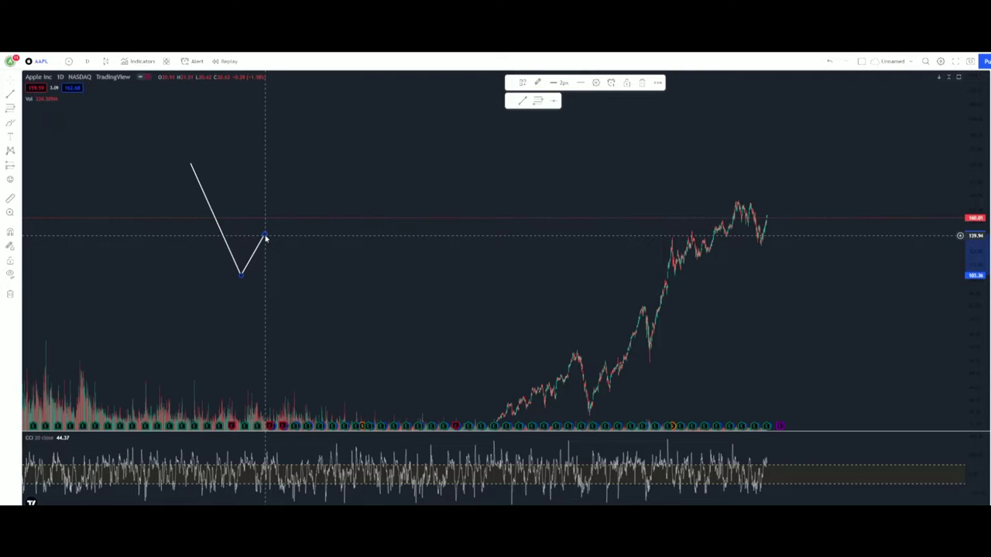
Step: Extend the zigzag with three connected trend lines: a short dip to about 128, a small rise to about 136, and a drop to about 111
left_click(522, 102)
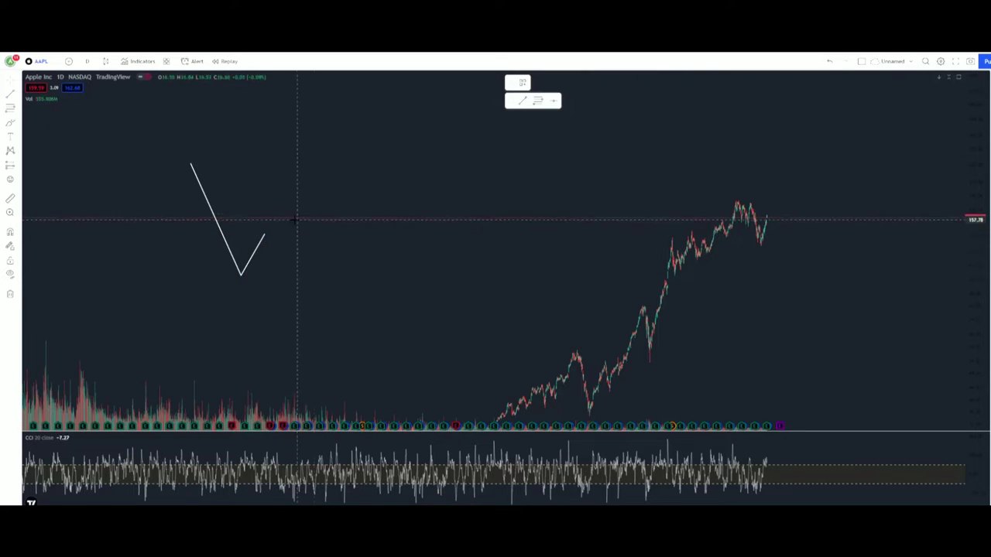
left_click(265, 235)
left_click(272, 246)
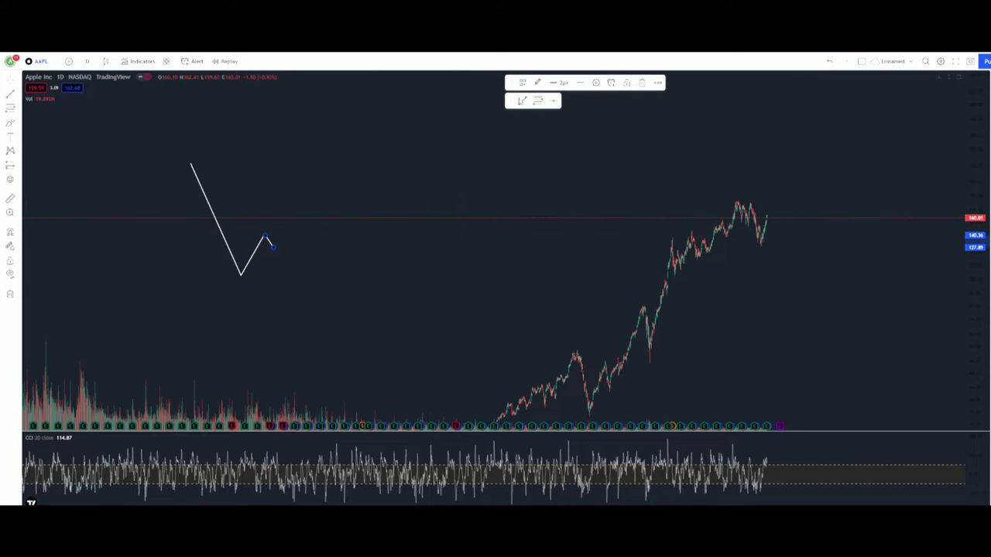
left_click(273, 246)
left_click(281, 239)
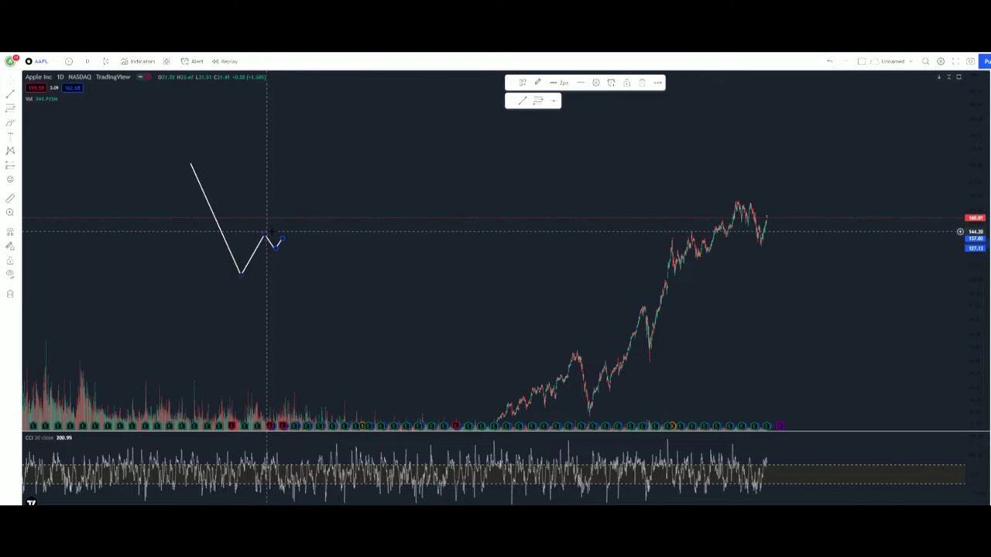
left_click(521, 101)
left_click(283, 240)
left_click(294, 266)
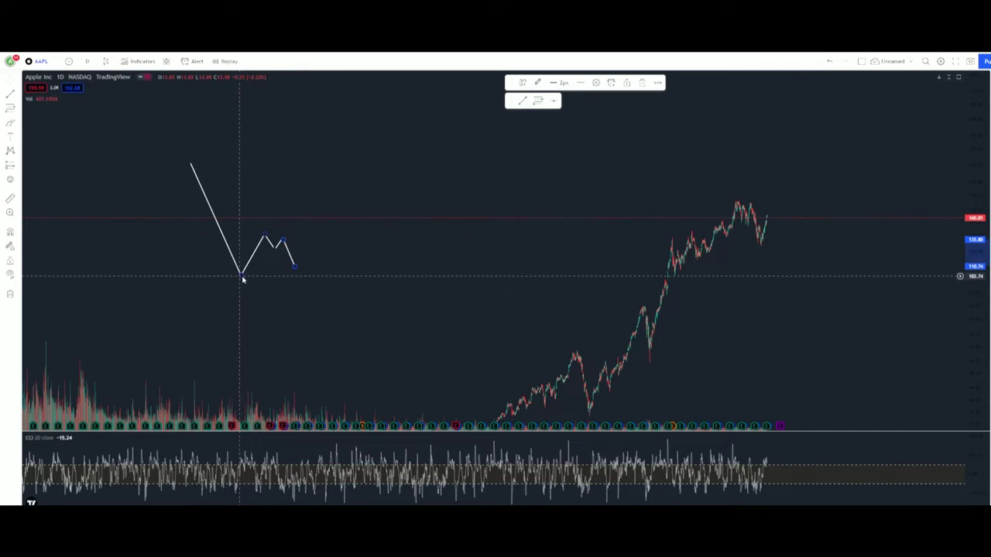
Step: Draw a long trend line rising from the zigzag's last low to about 354, and move the first line's upper end to about 200
left_click(294, 267)
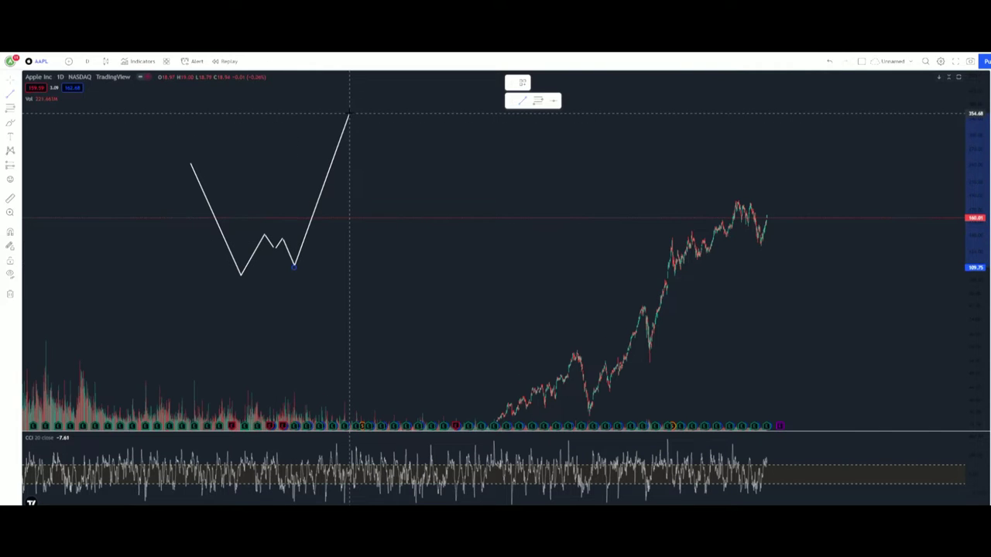
left_click(348, 113)
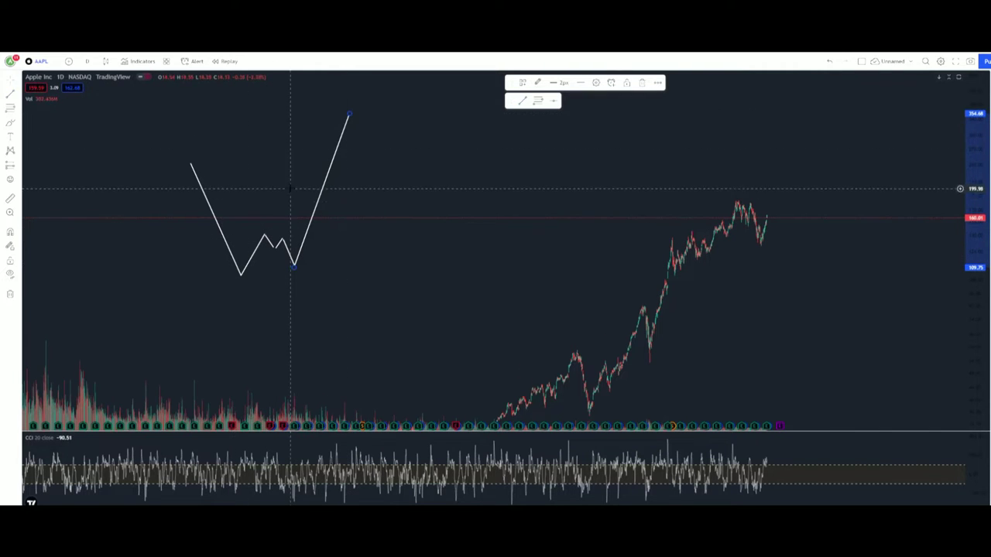
mouse_move(191, 165)
left_mouse_down()
mouse_move(224, 224)
mouse_move(214, 181)
mouse_move(226, 205)
mouse_move(226, 189)
left_mouse_up()
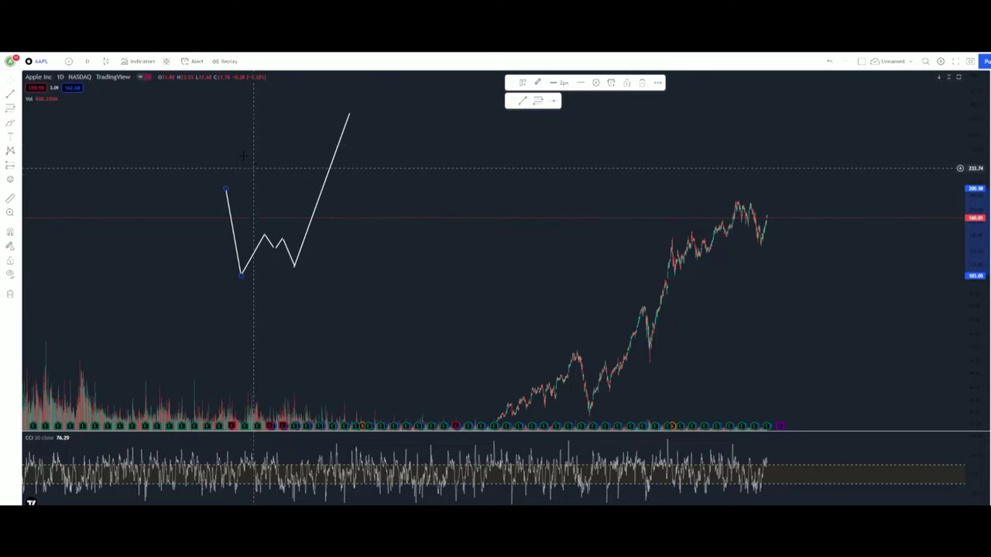
Step: Draw a trend line falling from the sketch's peak and end it on a new horizontal line at about 137.44
left_click(349, 114)
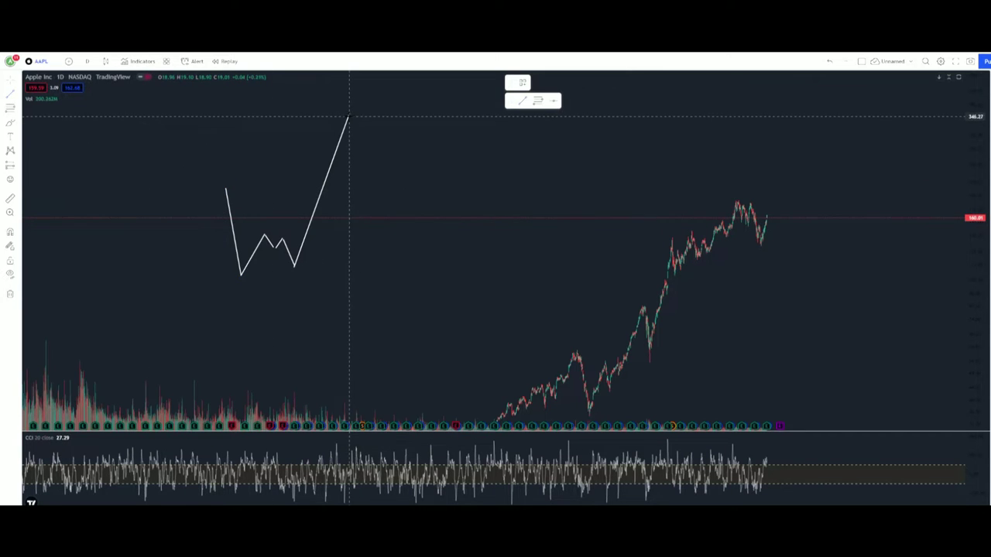
left_click(374, 232)
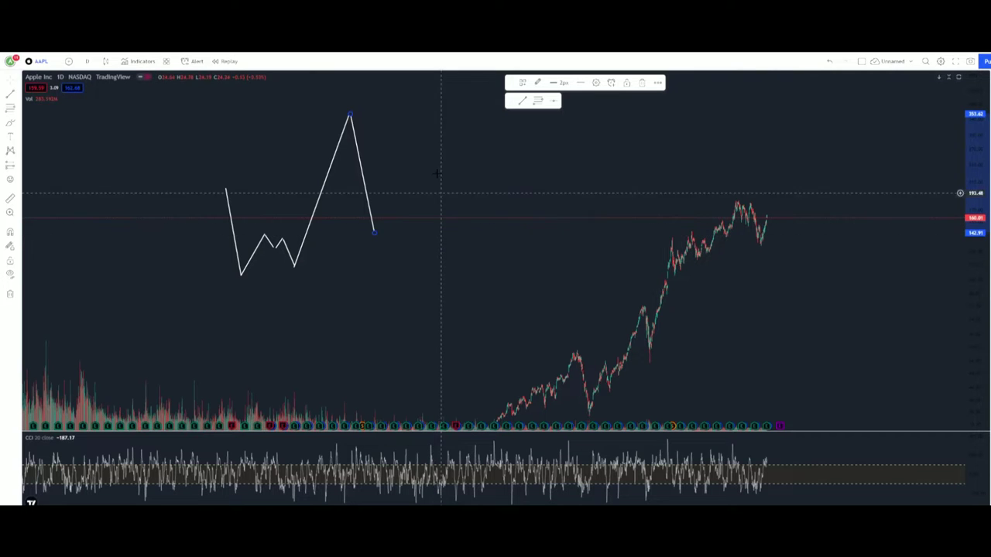
left_click(544, 116)
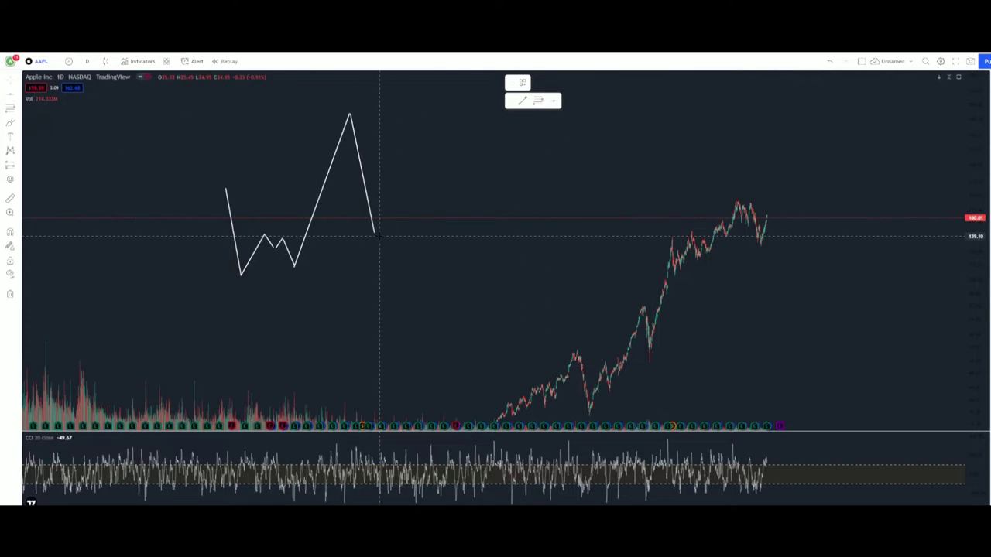
key("alt+h")
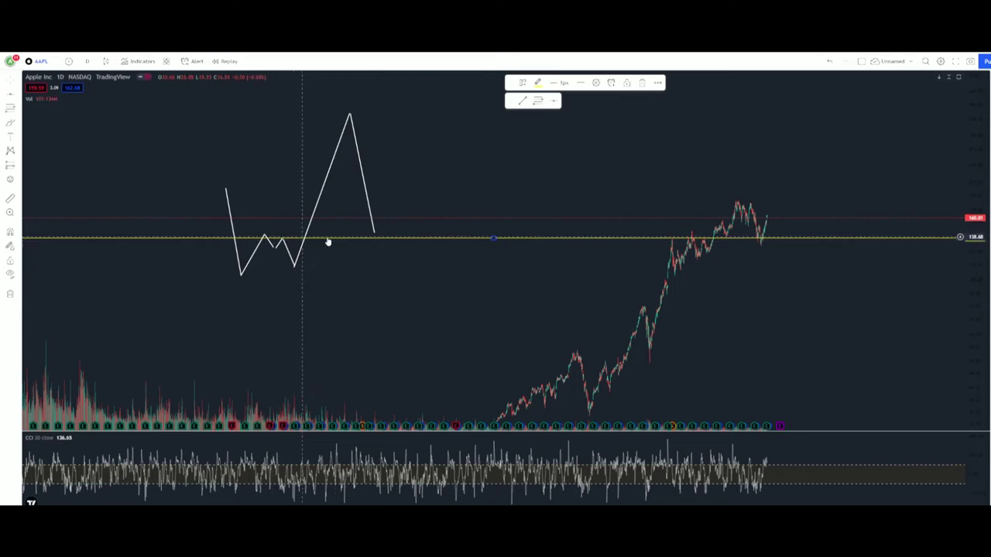
left_click(379, 239)
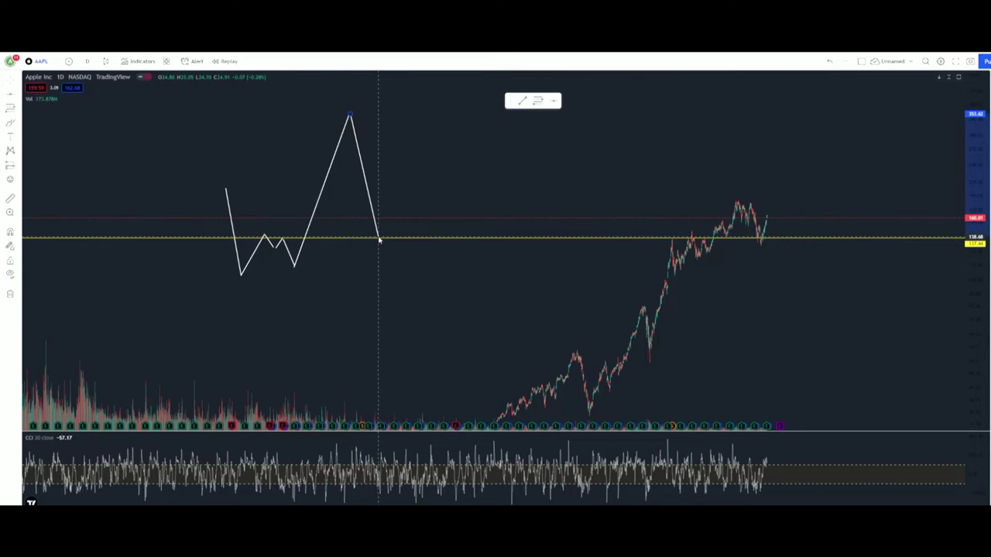
left_click(379, 240)
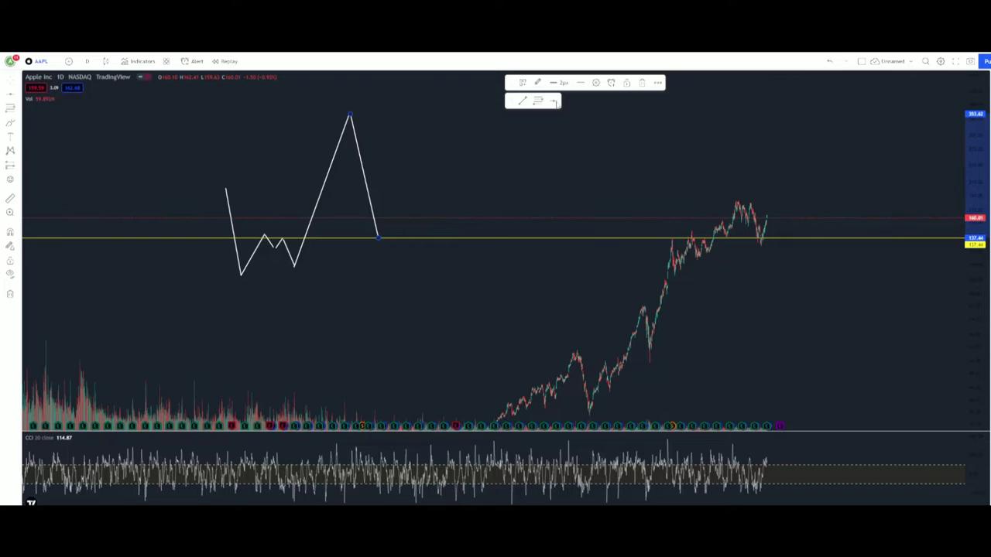
Step: Add a second horizontal line near the zigzag's last low, at about 114.80
left_click(554, 103)
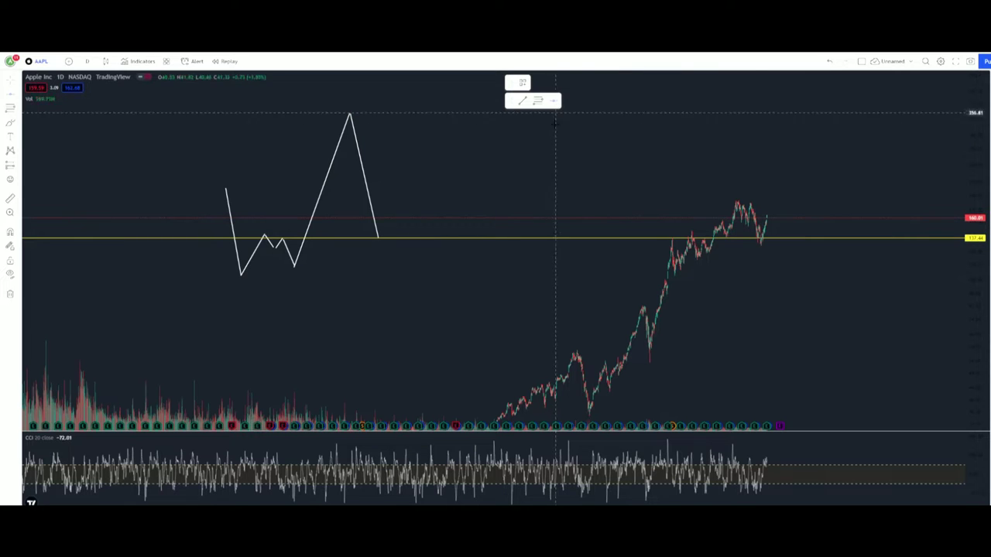
left_click(297, 262)
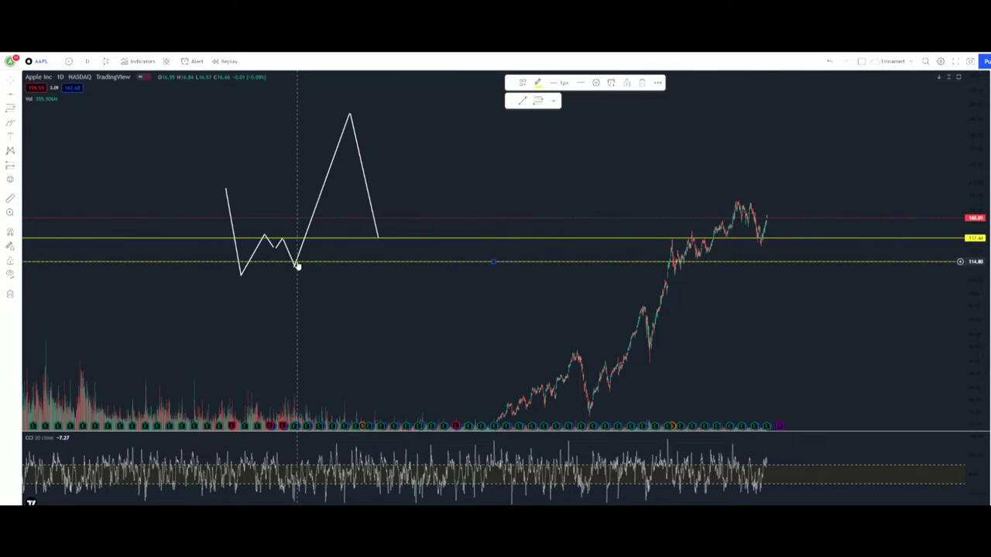
key("Escape")
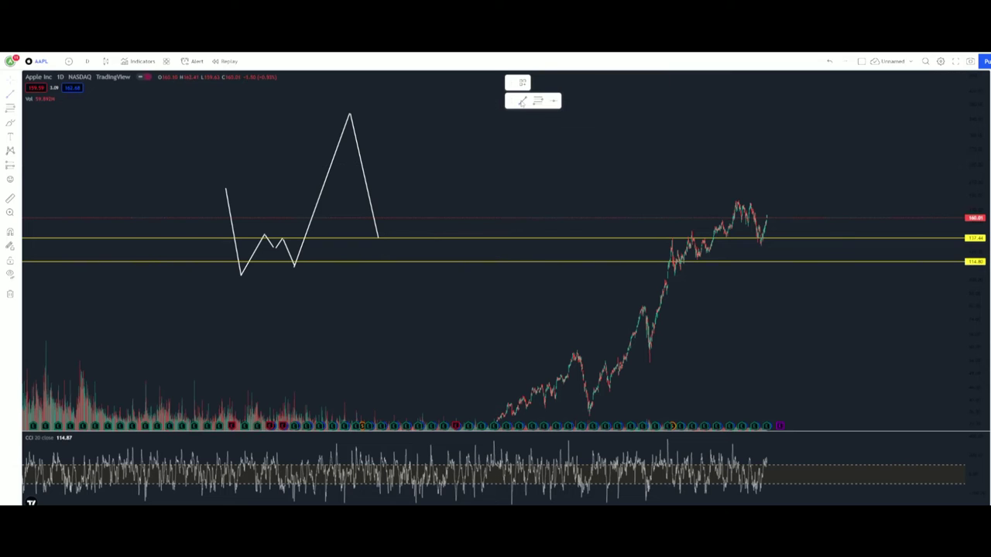
left_click(327, 263)
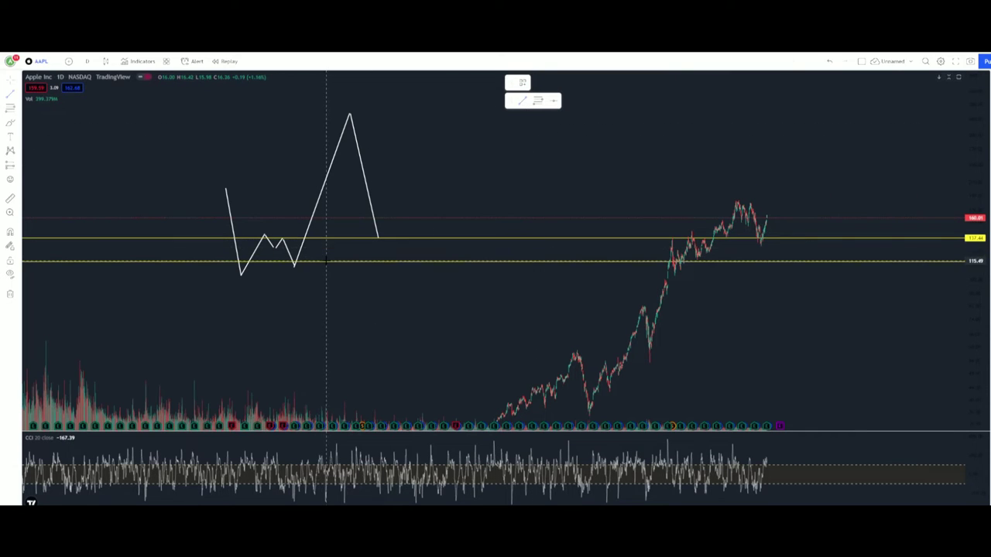
left_click(353, 276)
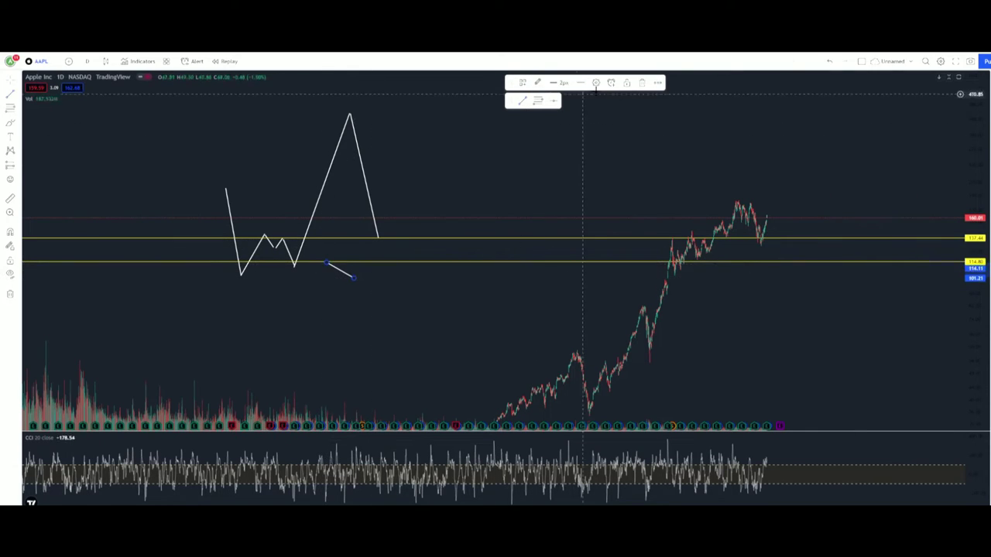
left_click(642, 83)
Step: Move the lower horizontal line down to about 101.21 and add three more horizontal lines at about 185, 250 and 332
left_click_drag(336, 261, 338, 278)
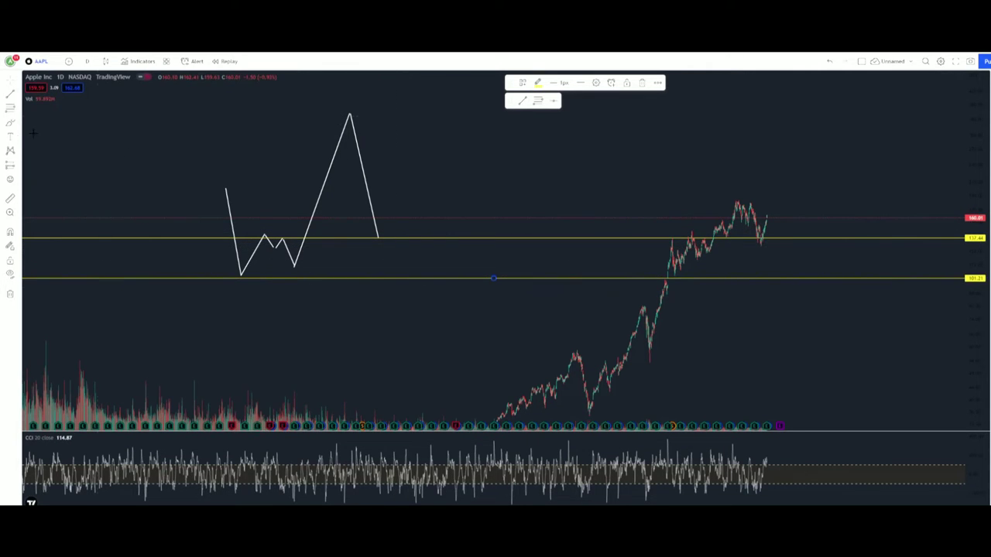
left_click(417, 207)
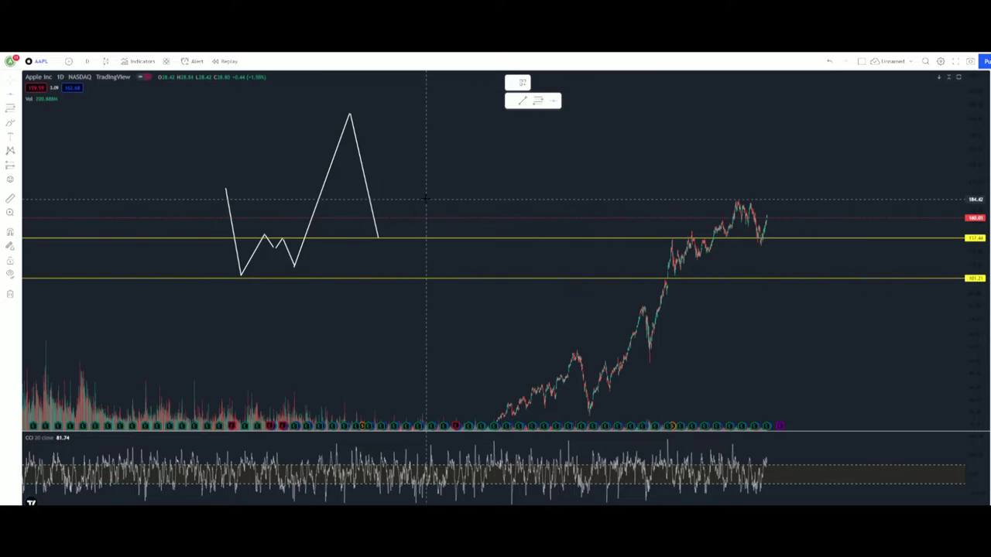
key("alt+h")
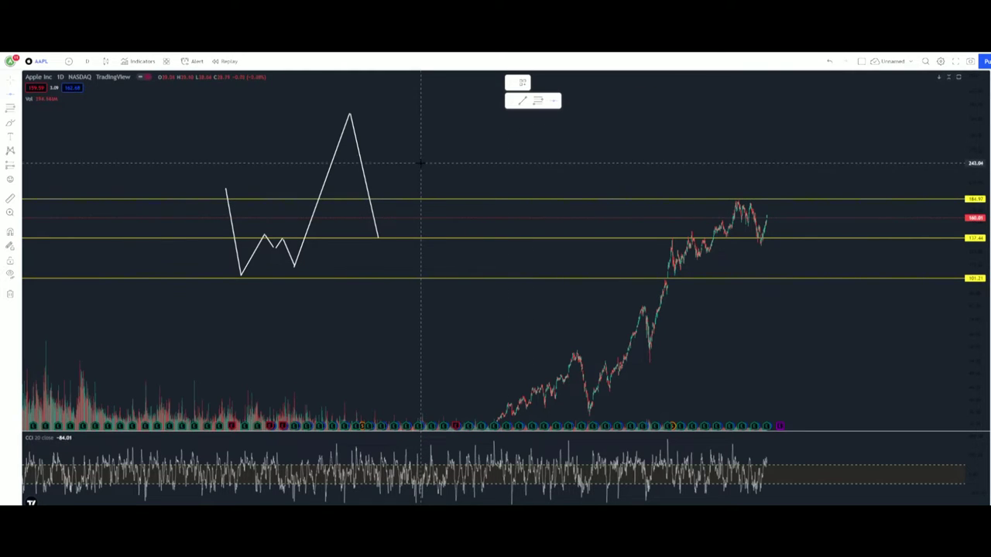
left_click_drag(423, 199, 434, 161)
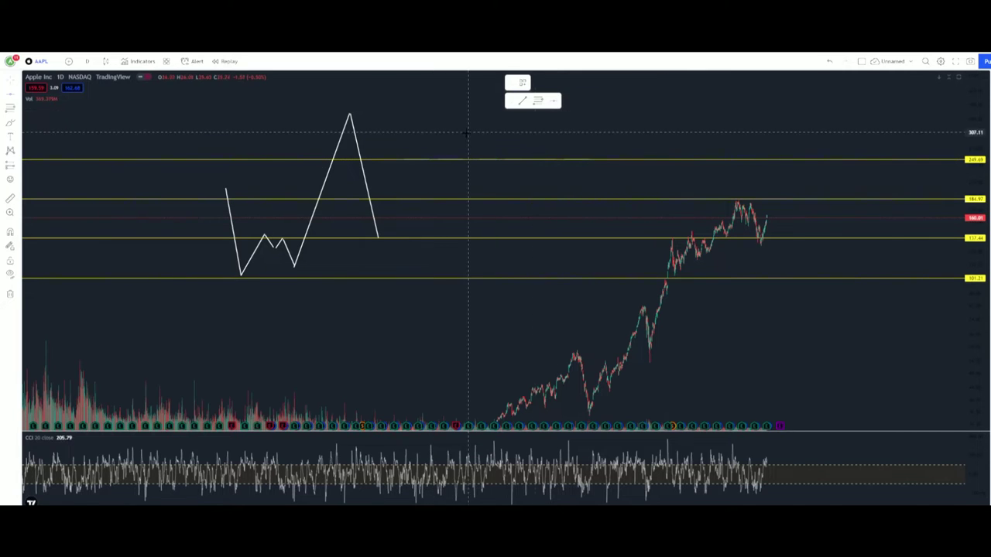
key("alt+h")
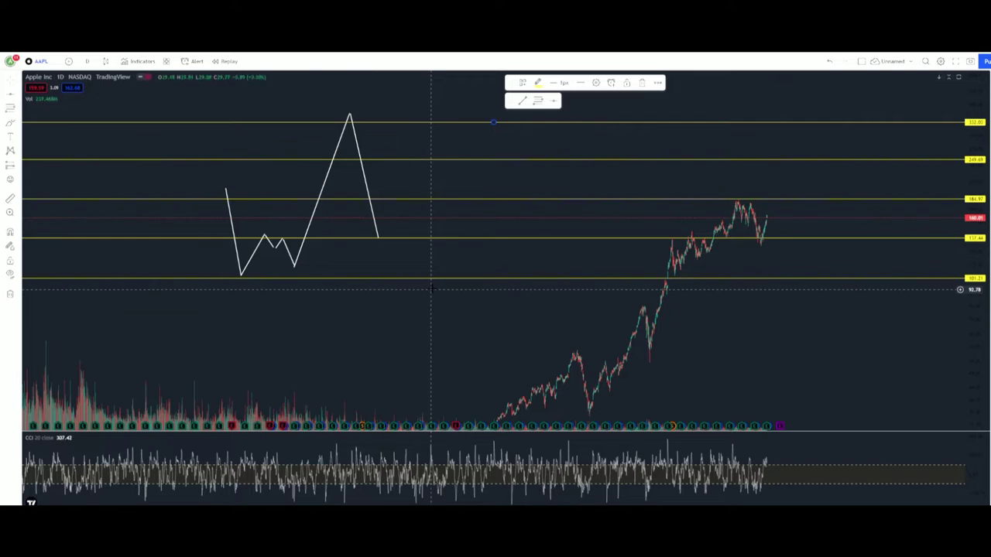
Step: Remove all drawings from the chart
right_click(431, 289)
left_click(470, 466)
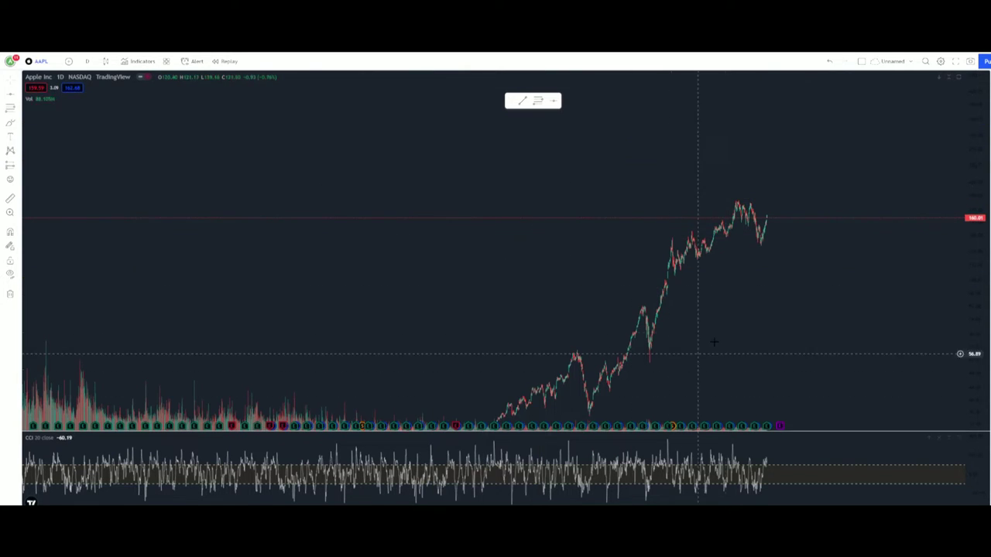
Step: Trace the W-shaped price swing after the steep rally with four trend lines, ending with a rise from about 108 to 147
scroll(744, 306, "down", 4)
left_click_drag(442, 335, 875, 278)
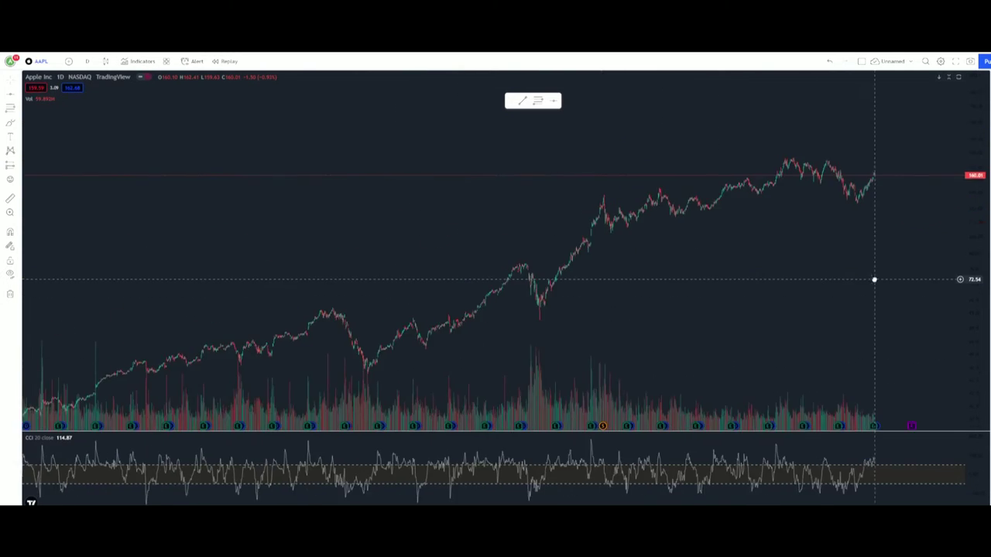
left_click_drag(756, 310, 964, 277)
scroll(823, 287, "up", 5)
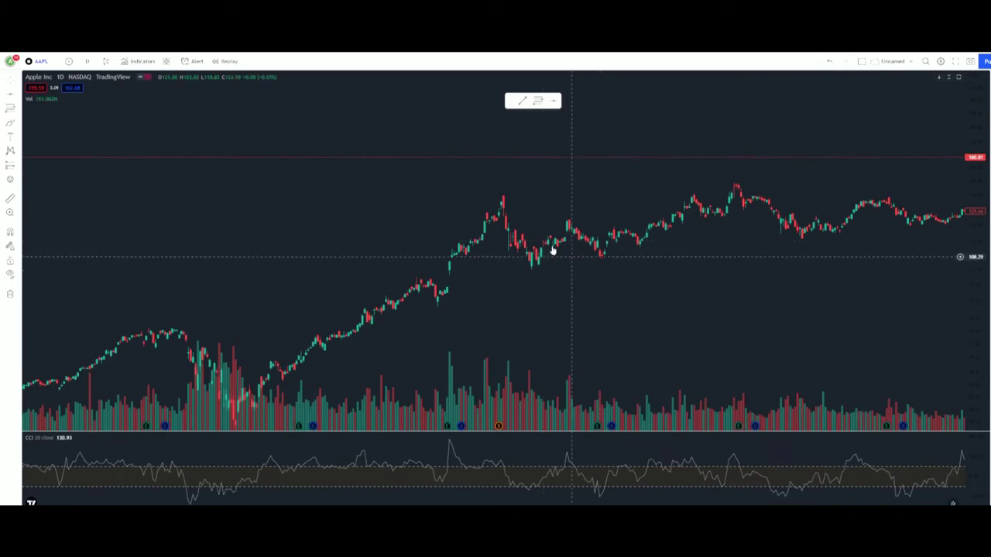
scroll(602, 270, "down", 5)
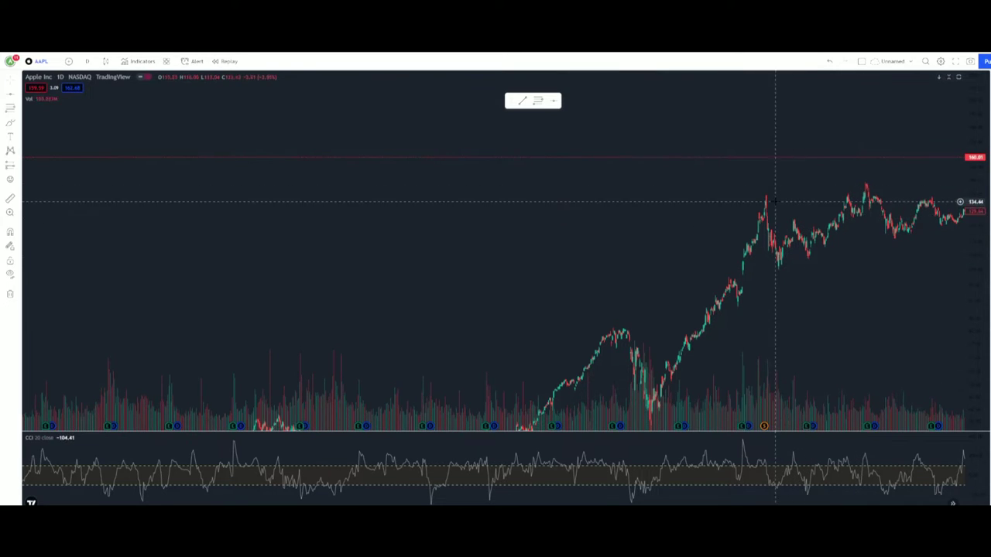
mouse_move(26, 102)
mouse_move(765, 198)
left_mouse_down()
mouse_move(772, 268)
mouse_move(792, 225)
mouse_move(807, 263)
mouse_move(866, 179)
left_mouse_up()
left_click(522, 102)
left_click(627, 144)
left_click(779, 214)
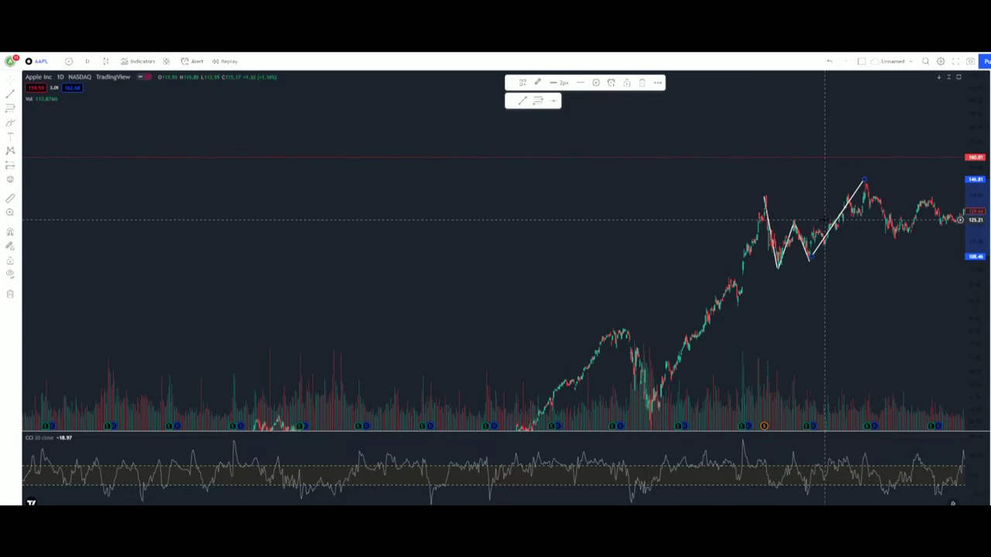
Step: Place a horizontal line at the W pattern's middle peak, about 125, and lower it slightly toward the following pullback's lows
scroll(825, 221, "up", 4)
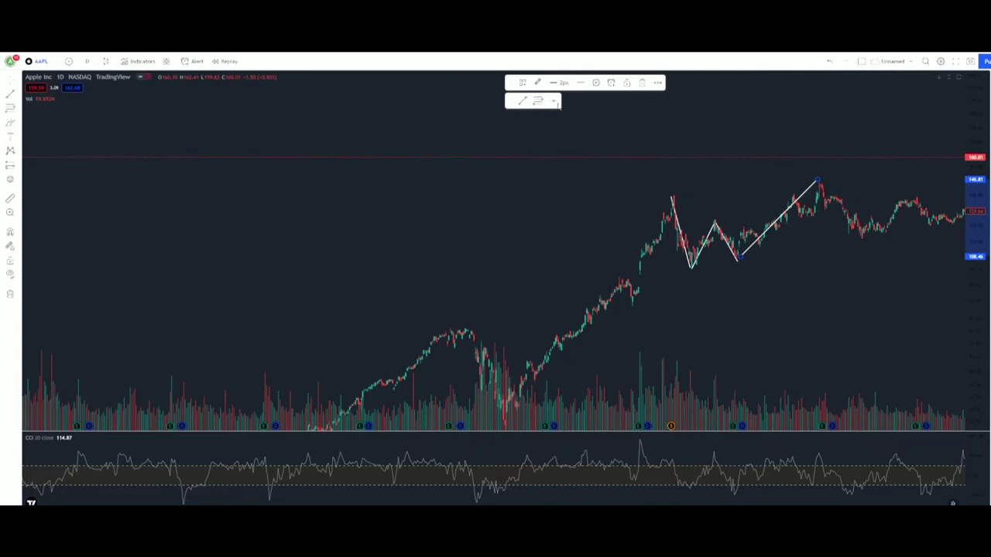
left_click(796, 247)
left_click(797, 222)
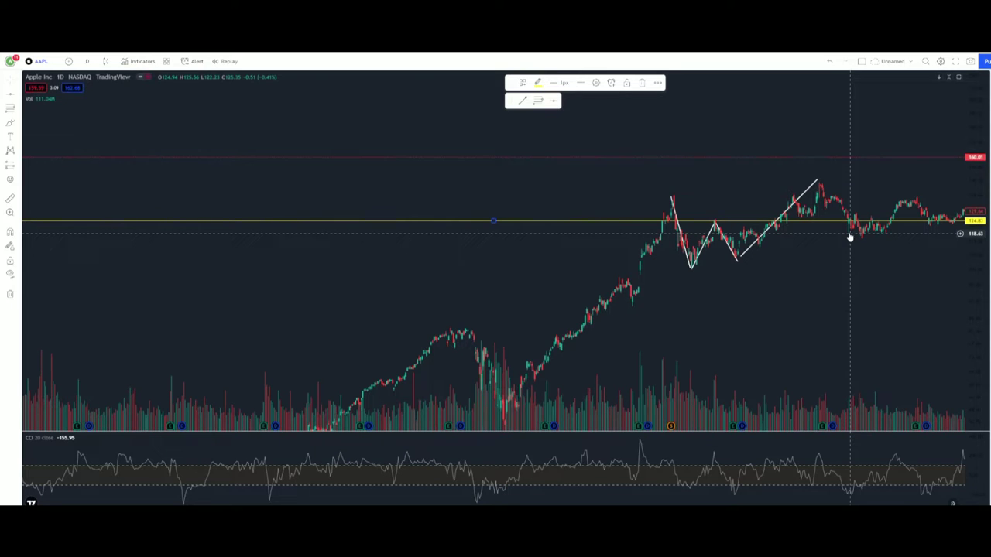
left_click_drag(822, 223, 822, 231)
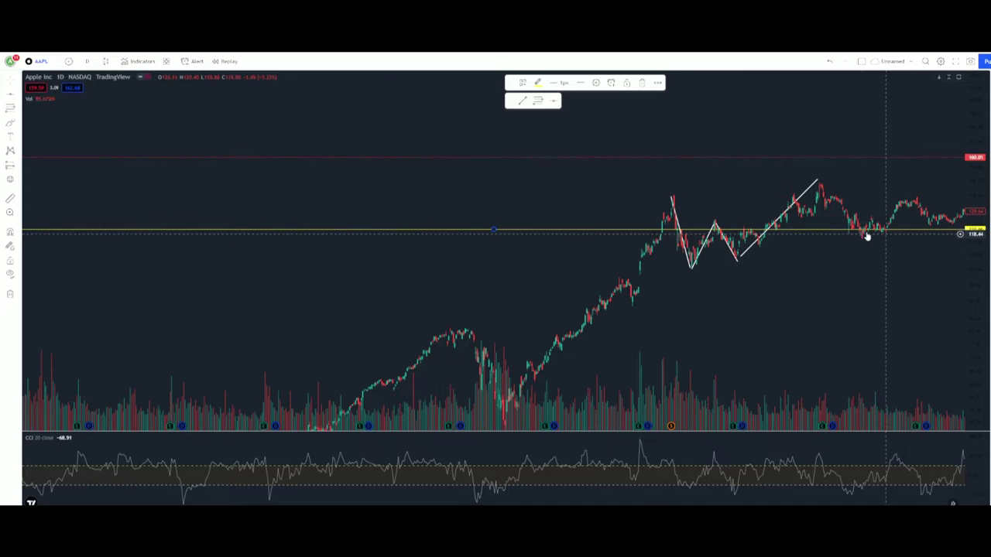
Step: Add horizontal lines at about 107, under the W pattern's lows, and about 135, at the later rebound's peak
scroll(883, 234, "down", 2)
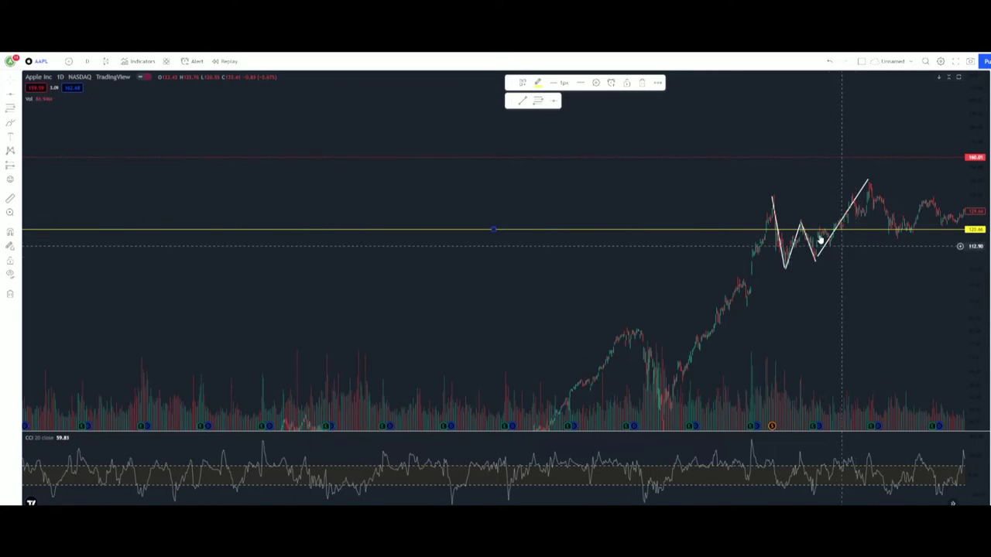
left_click(898, 256)
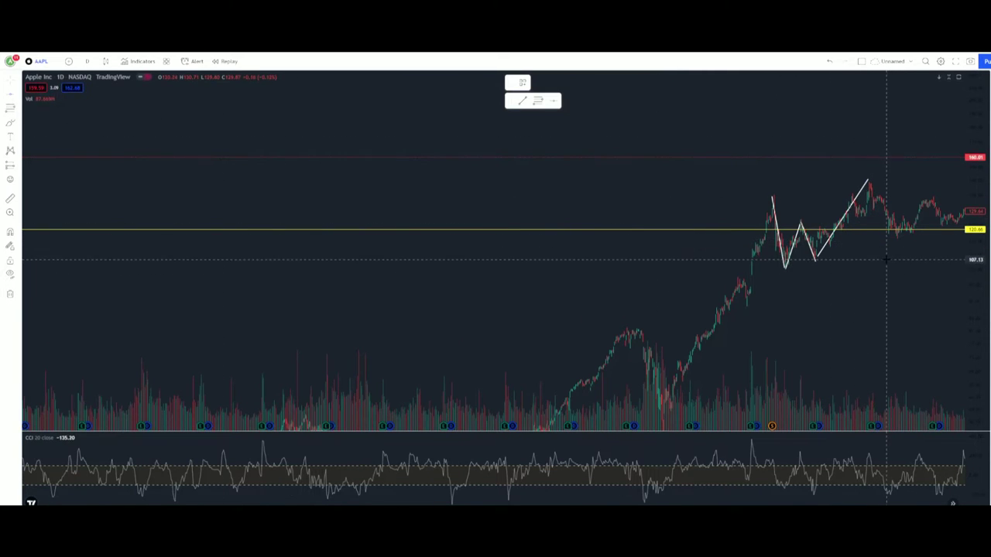
left_click(887, 260)
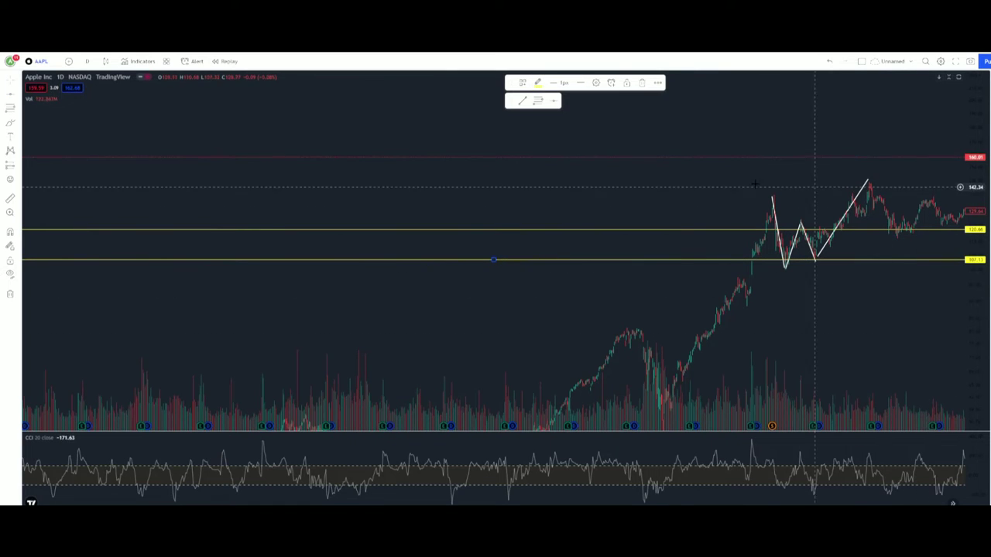
left_click(921, 198)
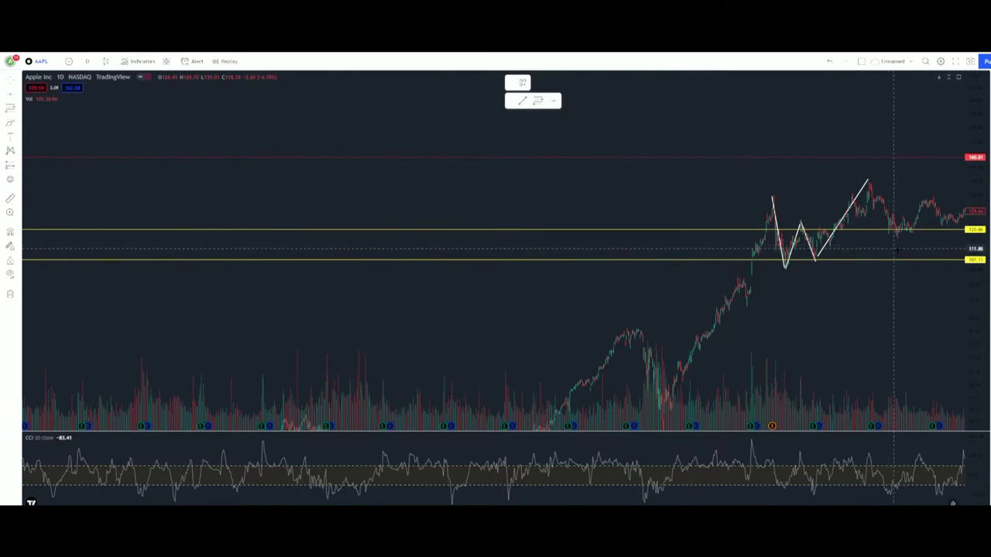
left_click(921, 200)
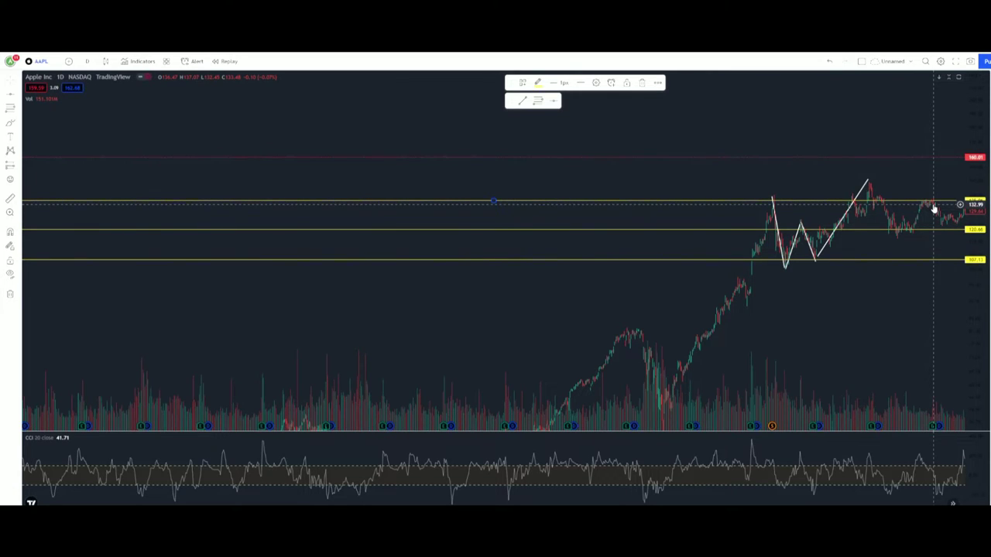
Step: Remove all drawings and place a horizontal line at about 135.27, just under the pullback low before the final rally
right_click(934, 208)
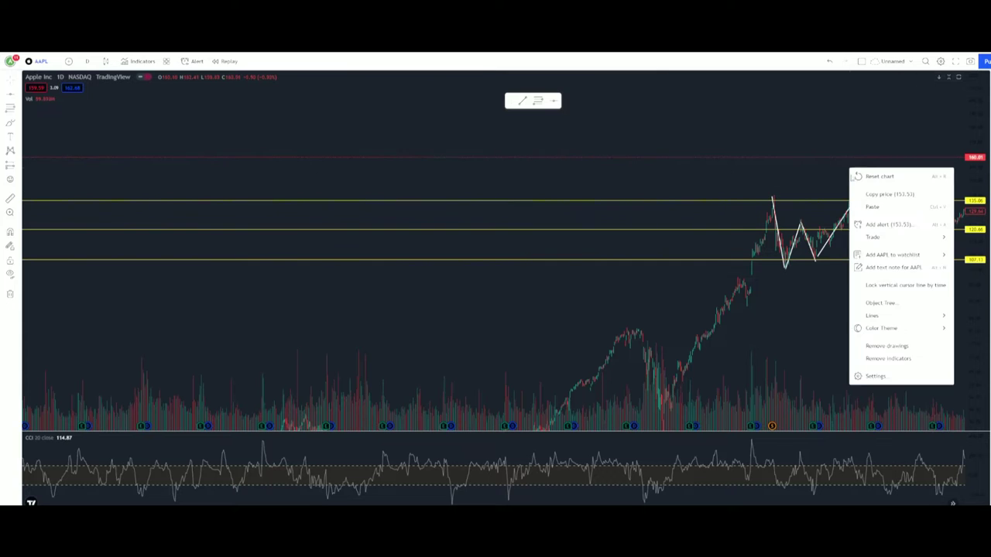
left_click(885, 342)
scroll(905, 299, "down", 2)
left_click_drag(904, 299, 600, 323)
scroll(600, 323, "down", 3)
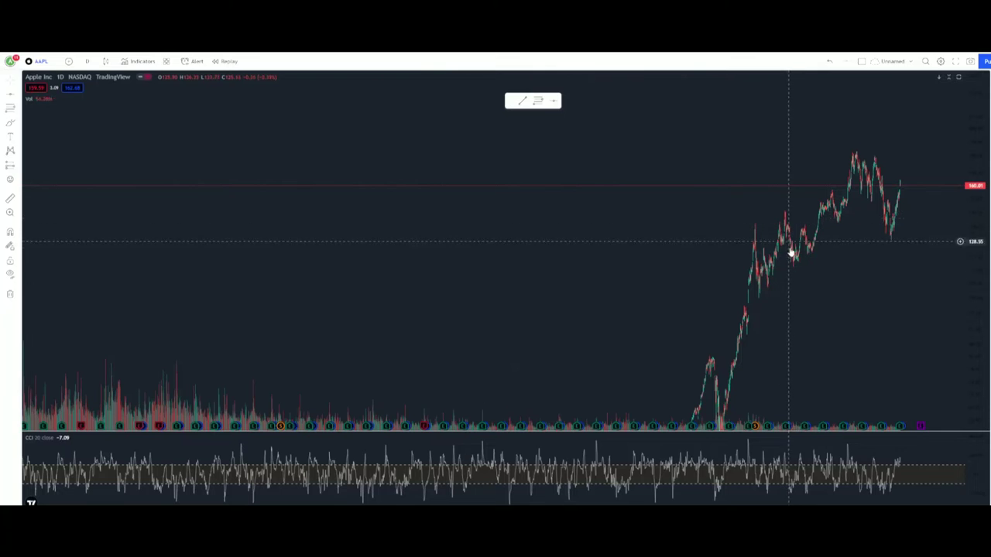
scroll(795, 261, "up", 2)
left_click_drag(798, 287, 596, 276)
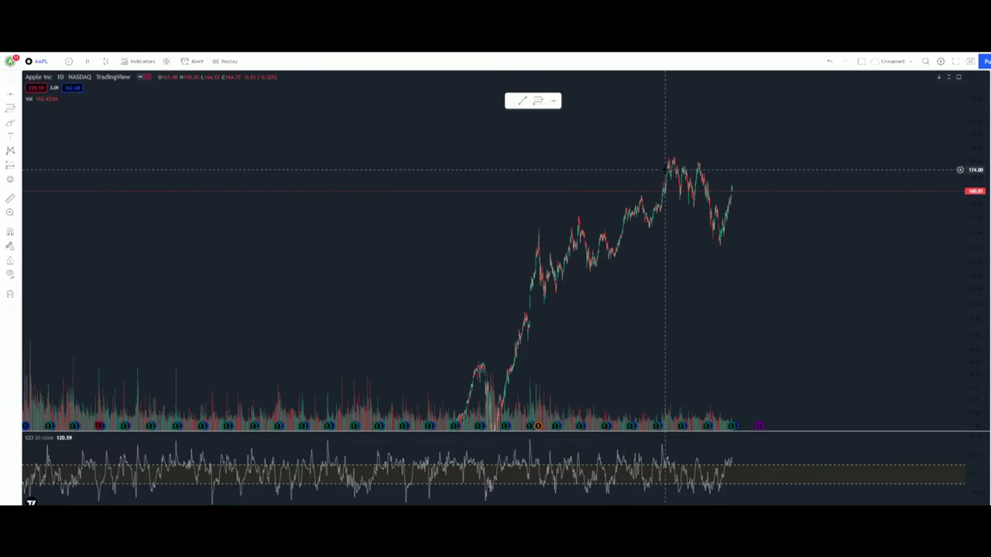
left_click(555, 102)
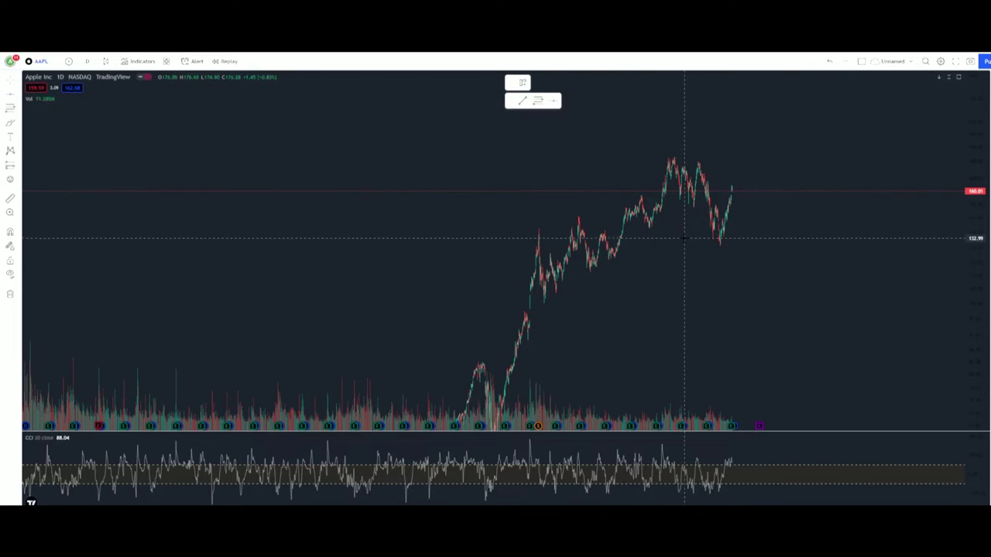
left_click(676, 233)
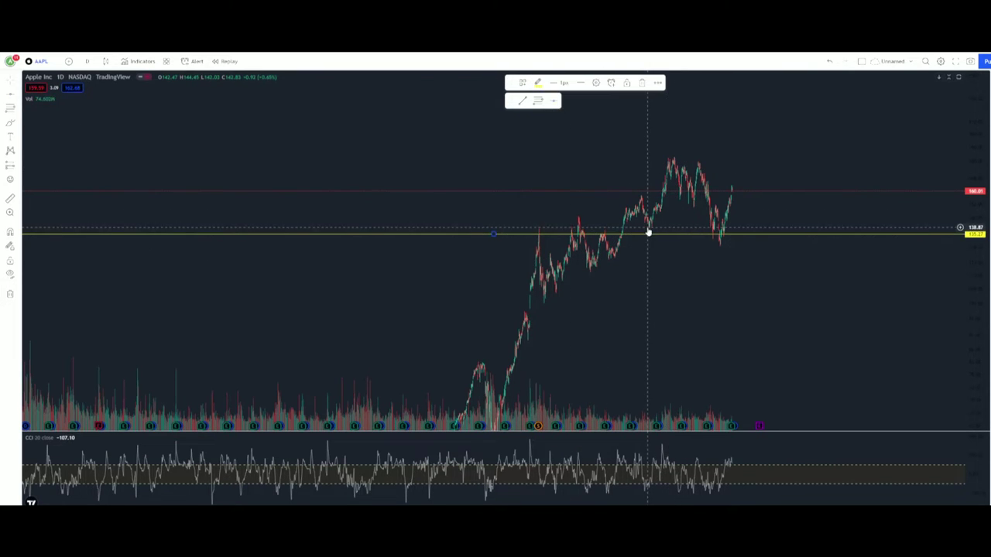
left_click_drag(649, 234, 649, 232)
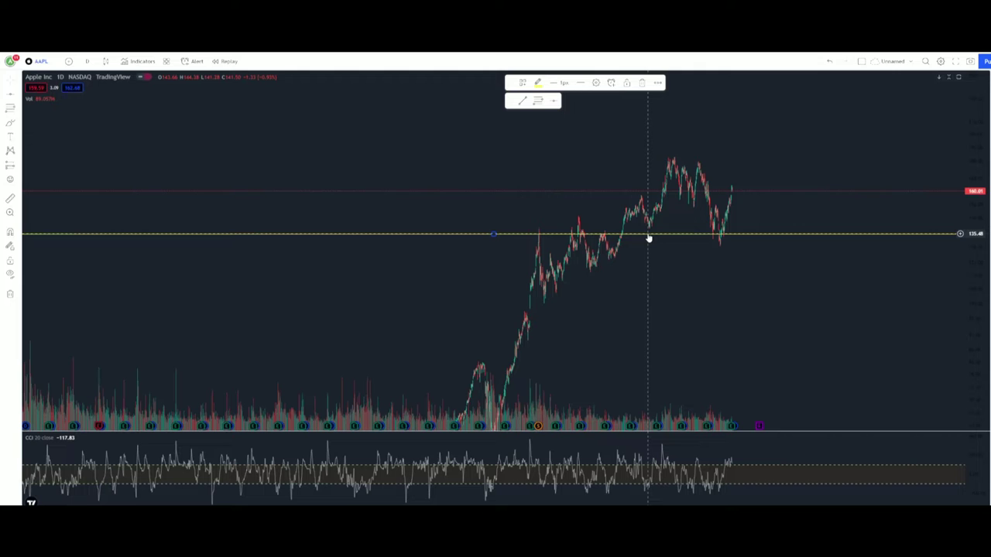
Step: Examine where price peaks and pullback lows meet the horizontal line across the chart
scroll(650, 240, "up", 5)
left_click_drag(405, 277, 712, 289)
scroll(692, 276, "up", 3)
scroll(692, 276, "down", 1)
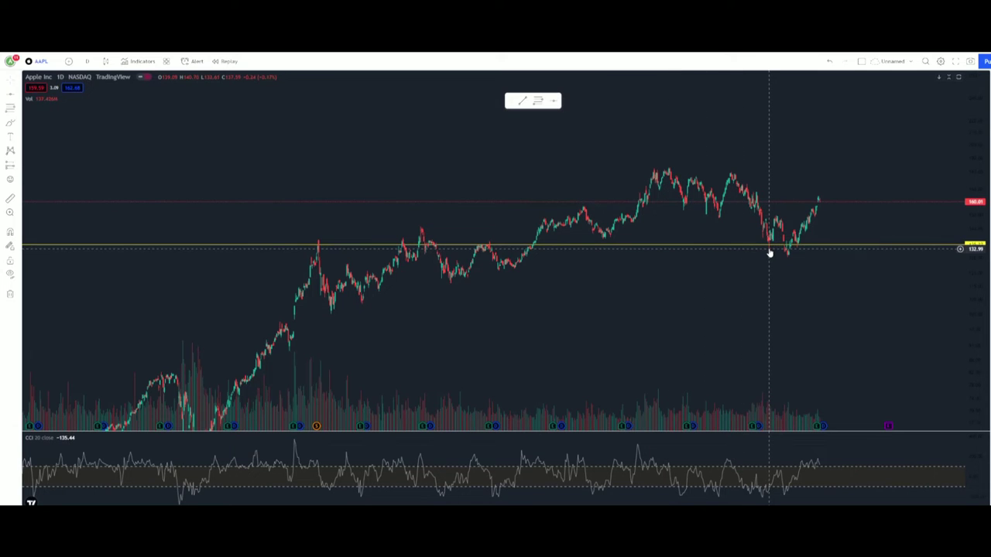
scroll(766, 252, "up", 3)
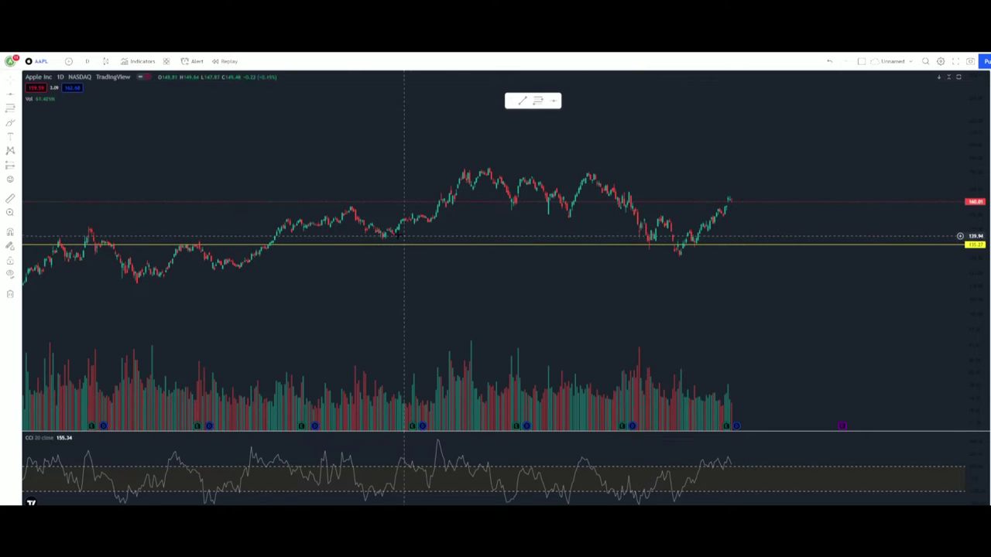
scroll(385, 240, "up", 2)
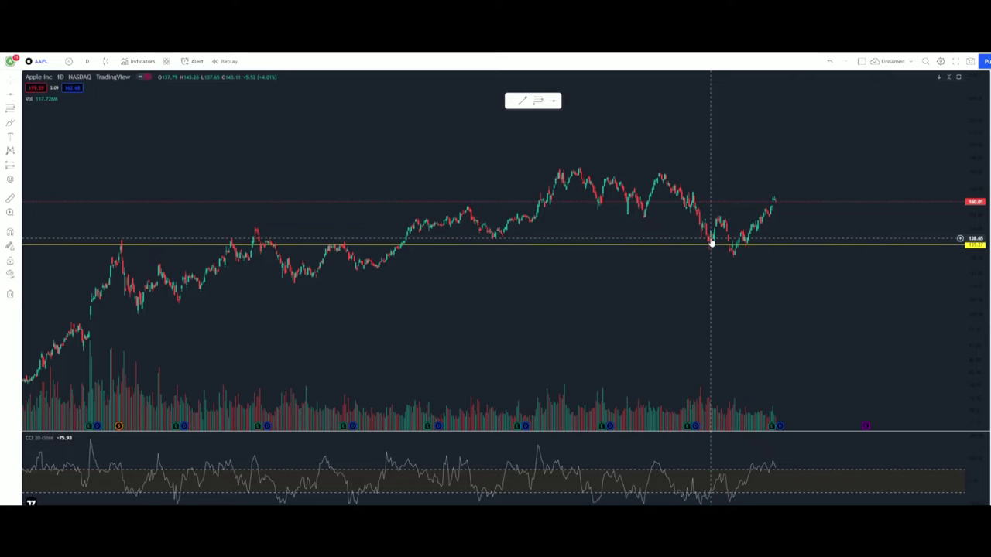
scroll(544, 312, "down", 3)
left_click_drag(544, 311, 628, 254)
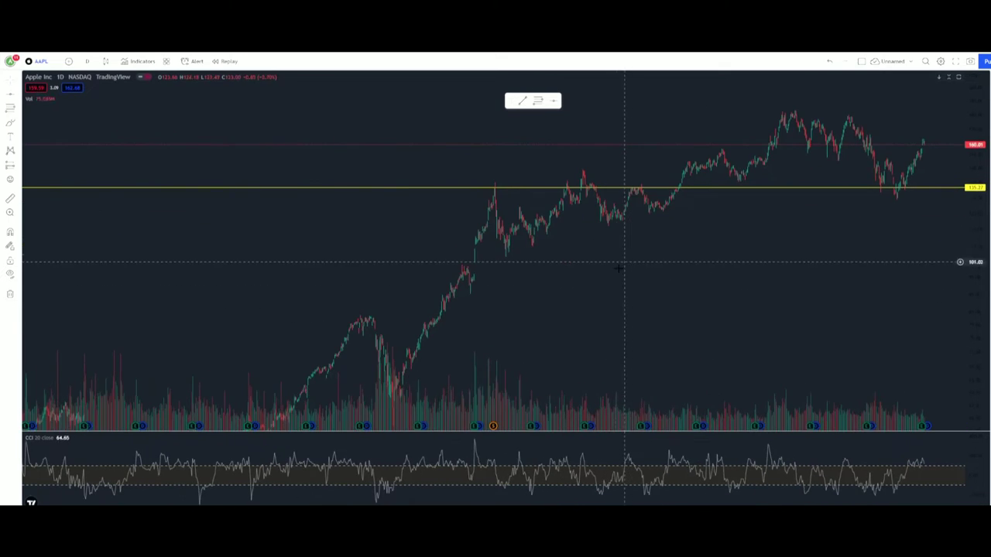
Step: Trace the next W's first three legs with trend lines from about 144 to 116, 117 to 134, and 134 to 122
scroll(624, 262, "up", 2)
left_click_drag(977, 312, 696, 328)
left_click(455, 200)
left_click(504, 322)
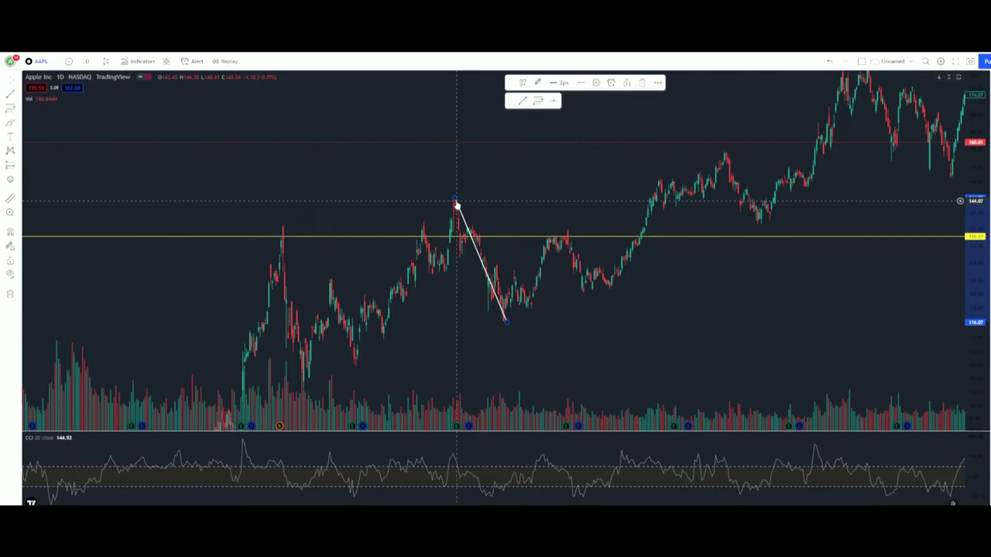
left_click(525, 103)
left_click(505, 321)
left_click(564, 238)
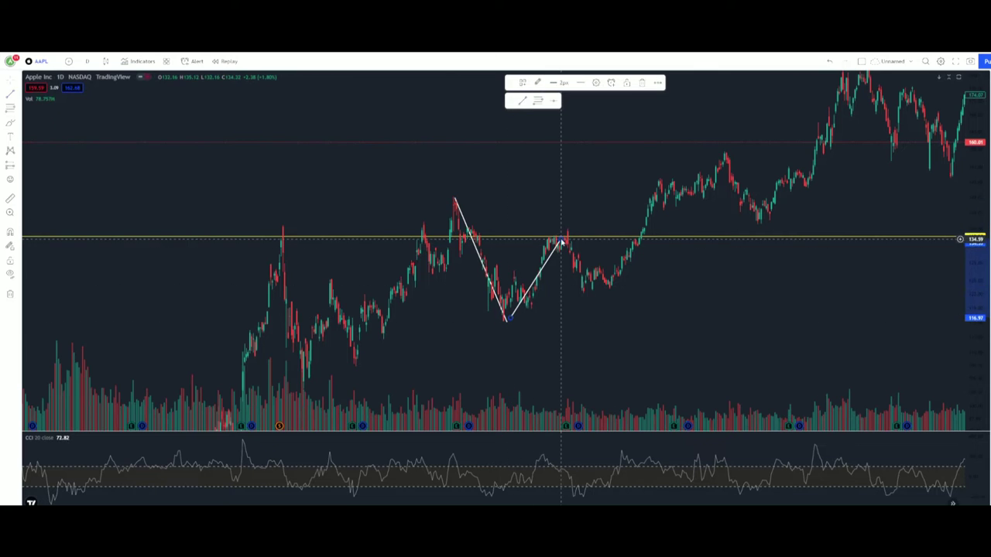
left_click(524, 102)
left_click(564, 239)
left_click(590, 293)
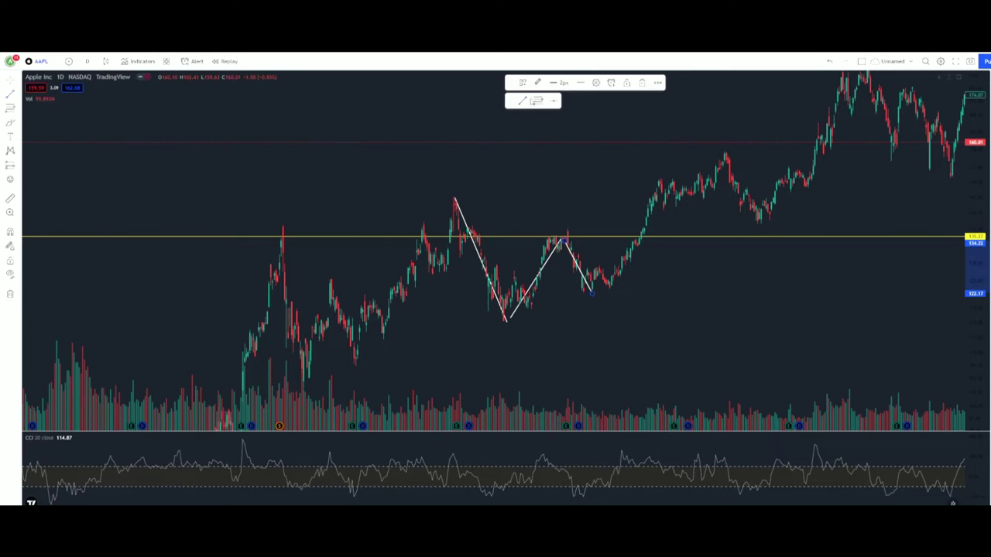
Step: Add trend lines for the W's final rise from about 122 to 157 and the pullback to the horizontal line at about 135
left_click(524, 103)
left_click(591, 292)
left_click(689, 163)
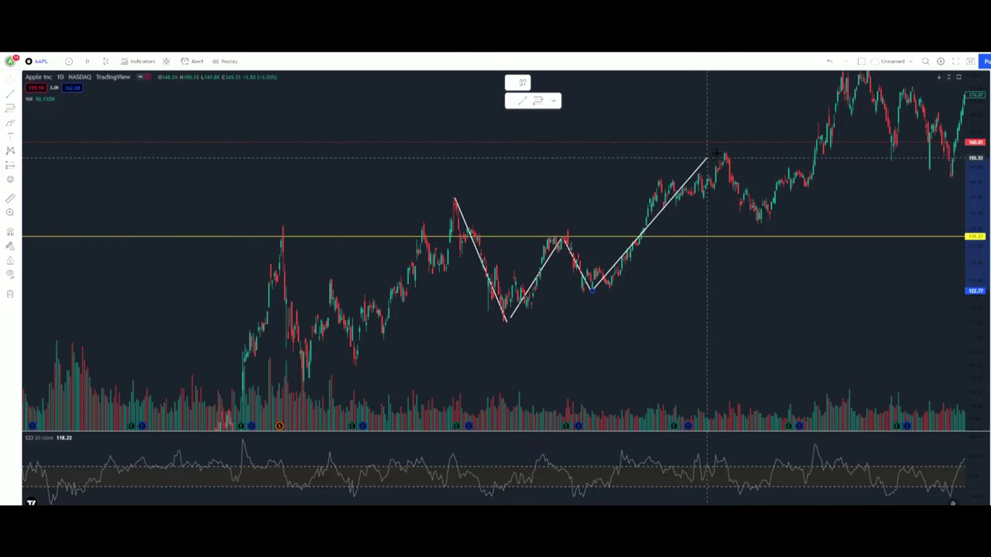
left_click_drag(689, 163, 720, 150)
left_click(720, 150)
left_click(745, 236)
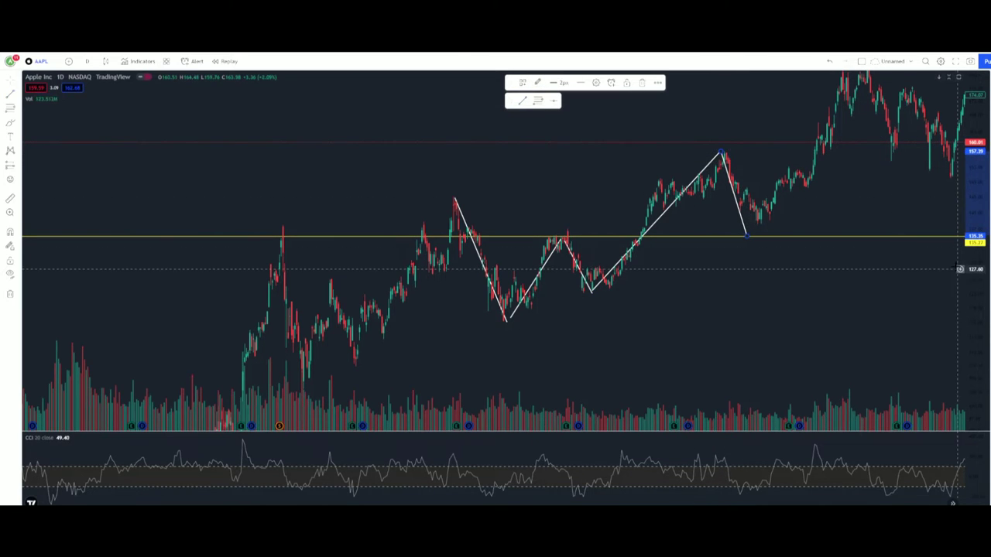
Step: Remove all drawings and place a horizontal line at about 119.88 along the lows of the W's first bottom
right_click(690, 137)
left_click(728, 312)
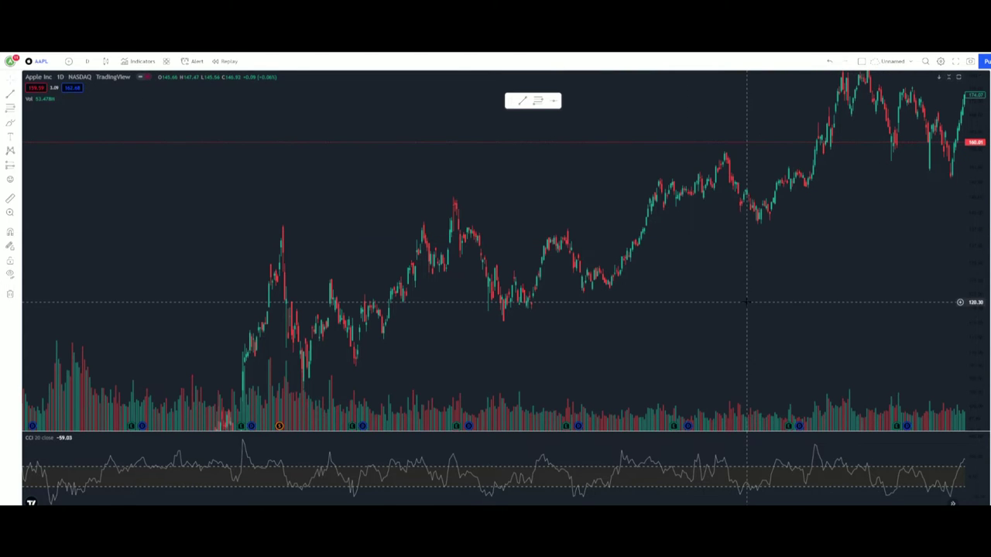
left_click_drag(546, 222, 426, 170)
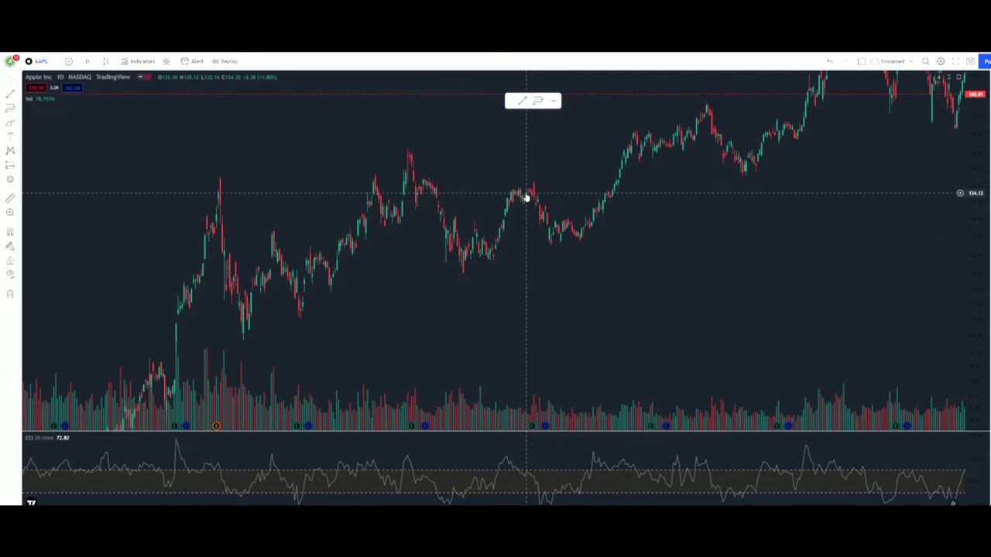
scroll(526, 197, "up", 3)
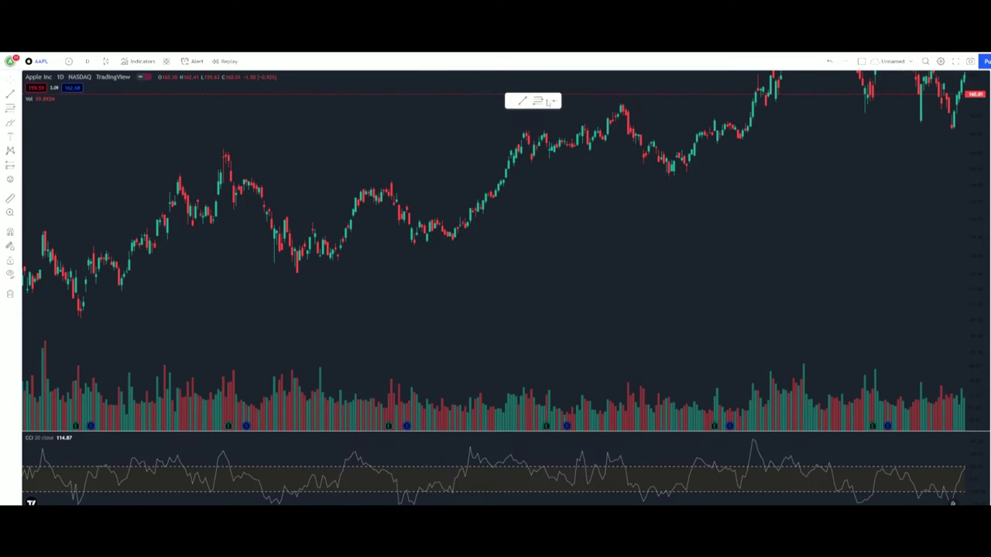
left_click(411, 257)
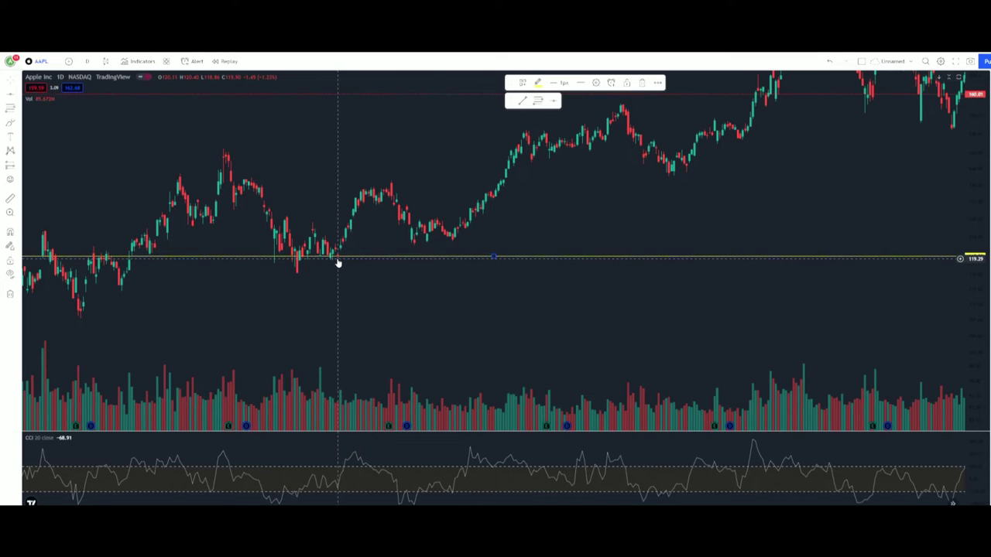
left_click_drag(338, 261, 338, 256)
scroll(464, 243, "down", 3)
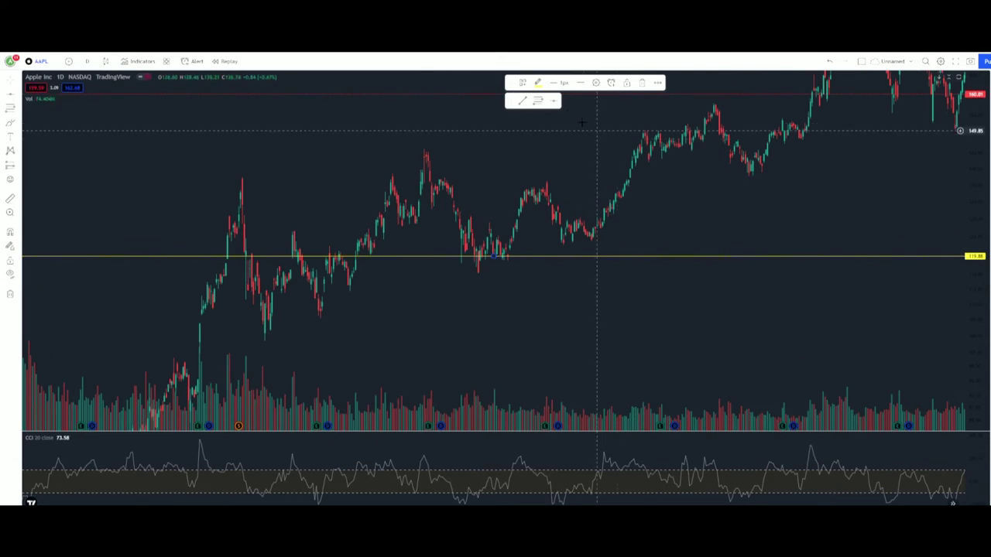
scroll(588, 143, "down", 2)
left_click_drag(581, 155, 508, 113)
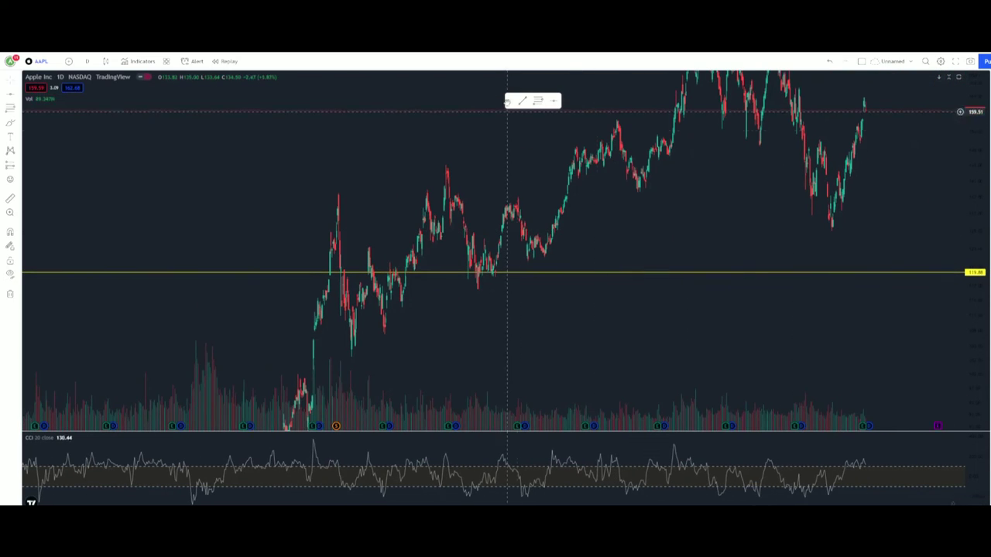
left_click(522, 103)
left_click(445, 169)
left_click(480, 287)
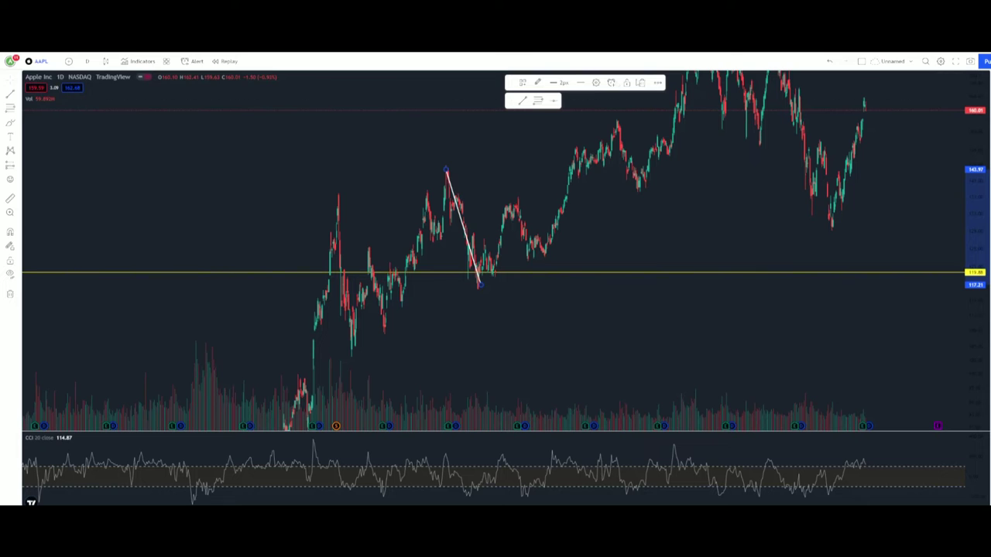
left_click(641, 82)
Step: Raise the horizontal line to the W pattern's middle peak at about 135.16
left_click_drag(617, 272, 635, 206)
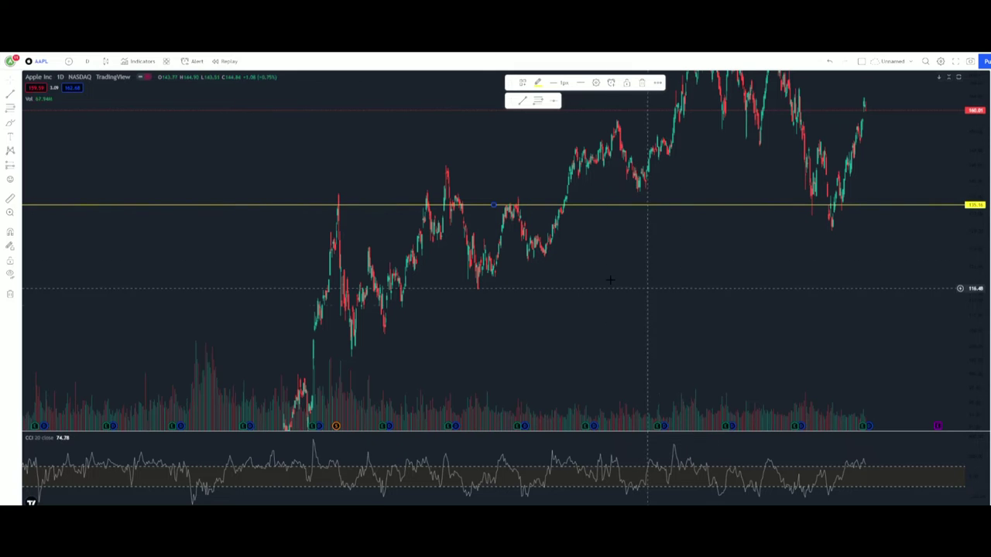
scroll(559, 265, "up", 2)
scroll(455, 251, "up", 2)
left_click(455, 251)
scroll(584, 279, "left", 5)
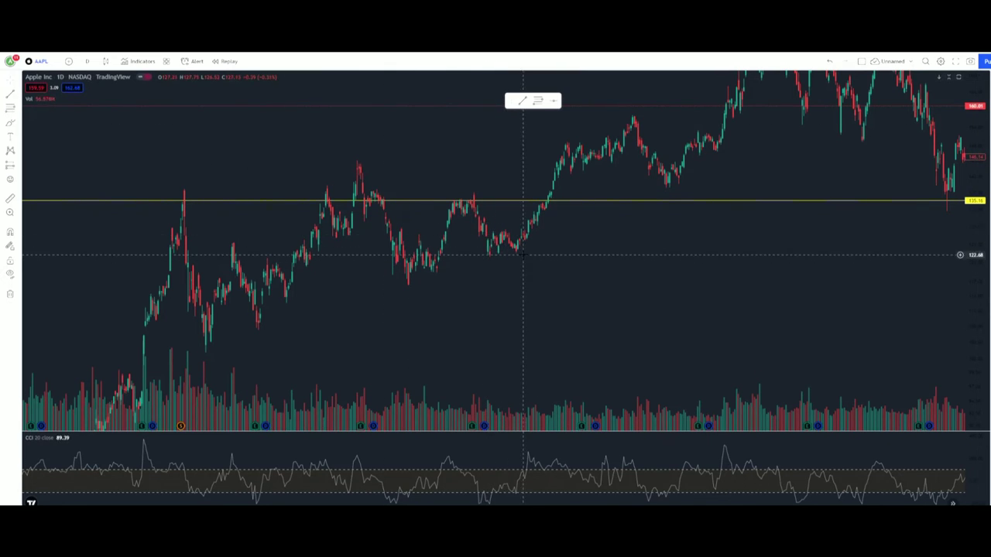
Step: Add horizontal lines at about 122, along the W's second bottom, and about 148, at the first highs after the breakout
left_click(18, 94)
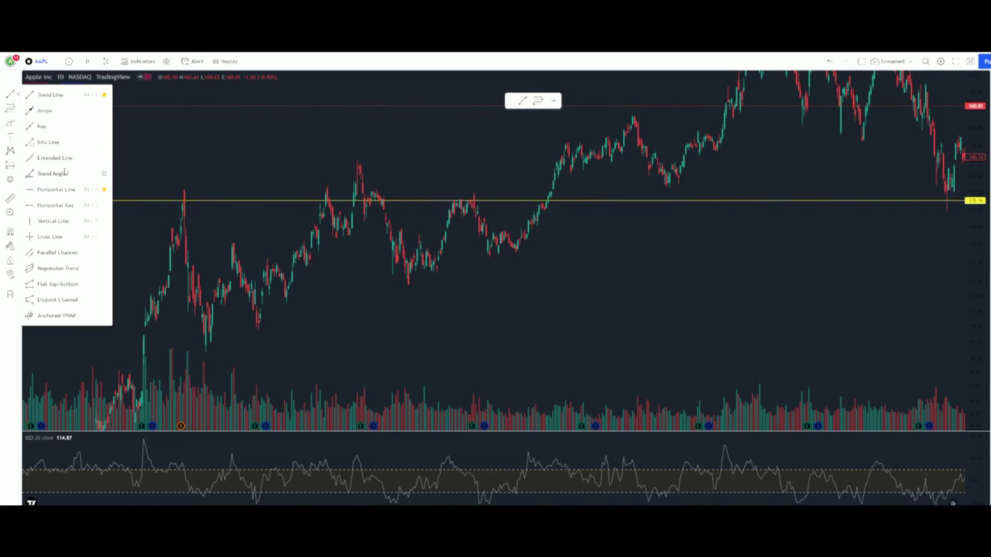
left_click(66, 190)
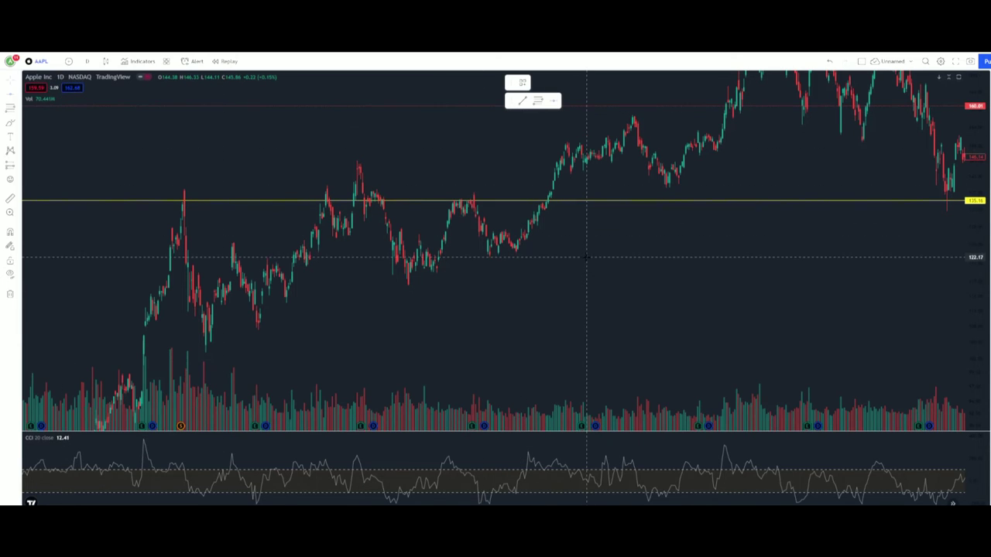
left_click(586, 258)
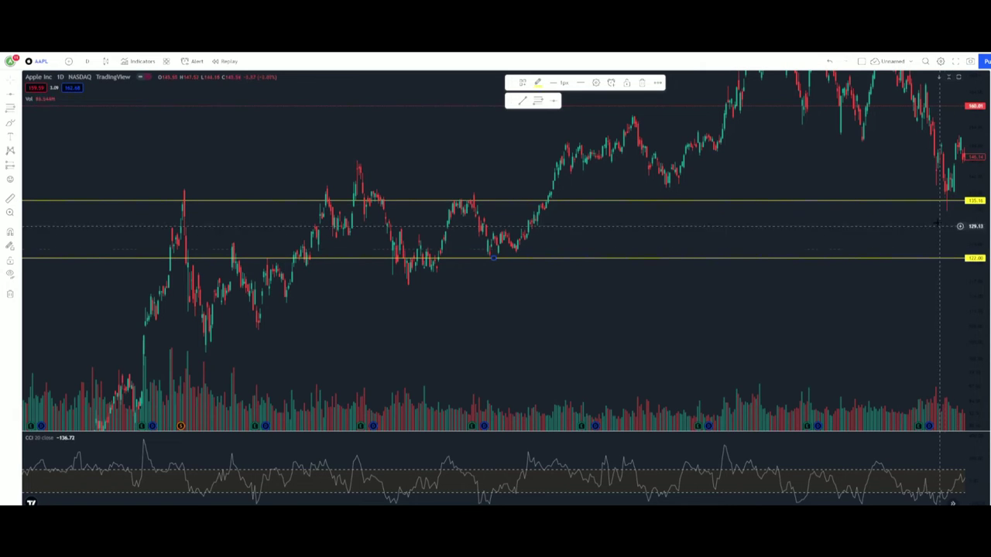
left_click_drag(828, 165, 802, 191)
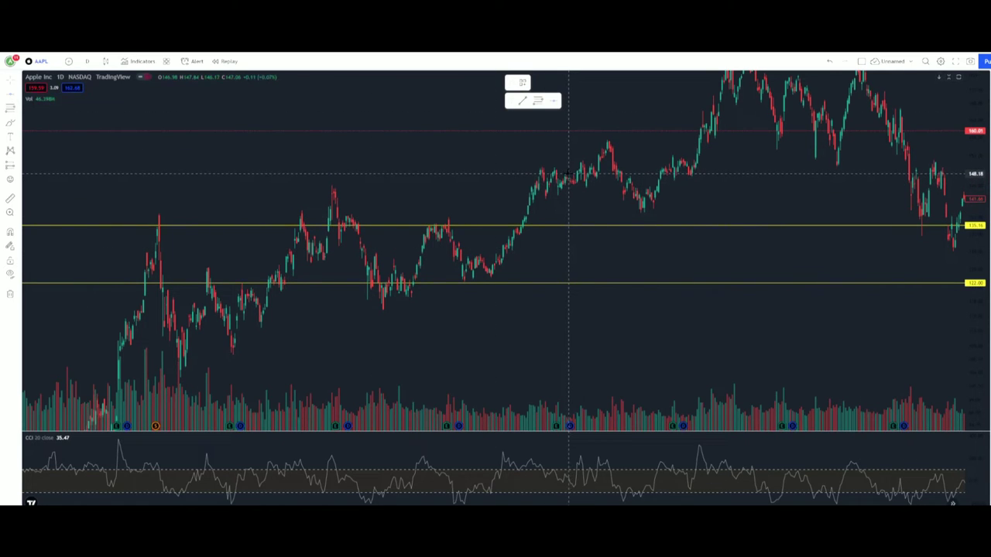
left_click(569, 174)
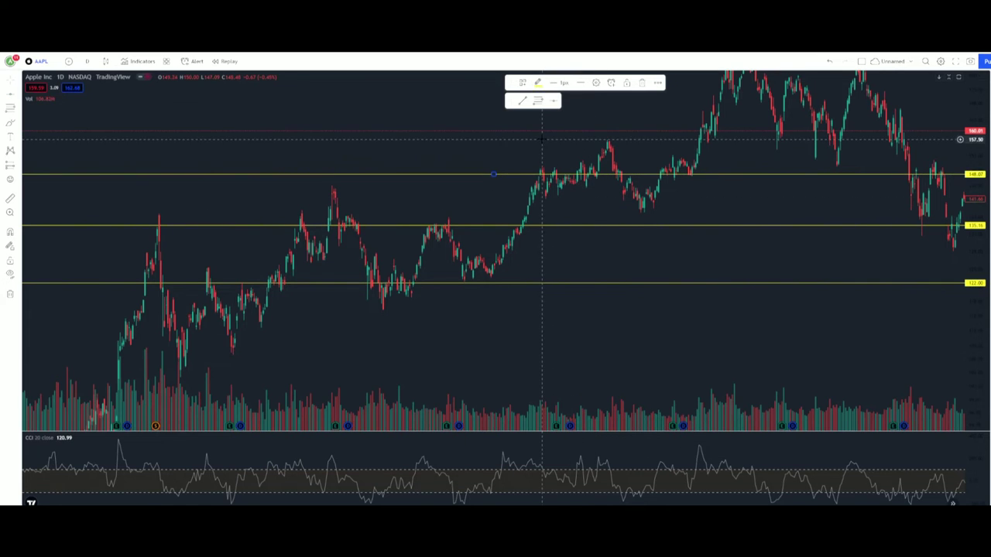
left_click_drag(541, 142, 544, 179)
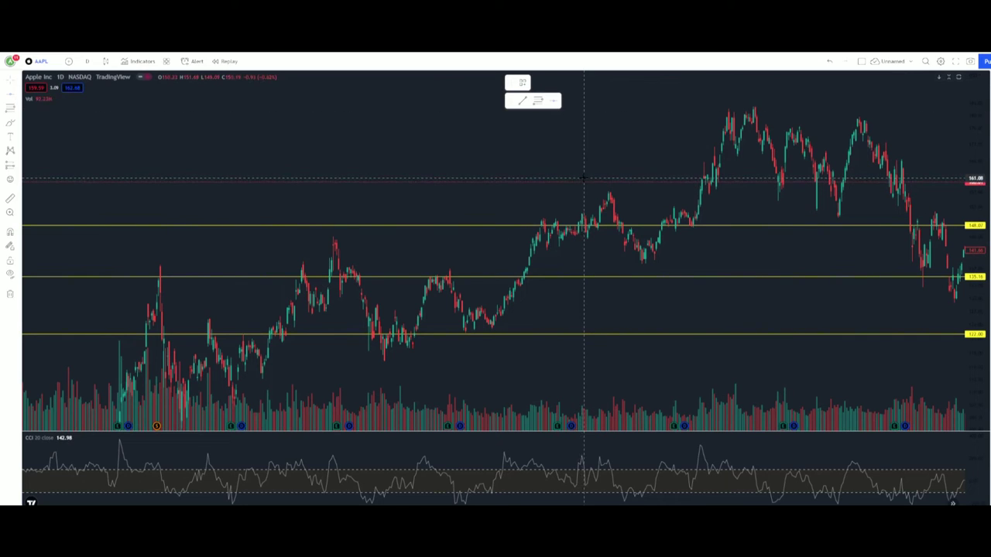
Step: Add horizontal lines at about 161.08 and 174.13 as higher levels above the existing ones
left_click(584, 179)
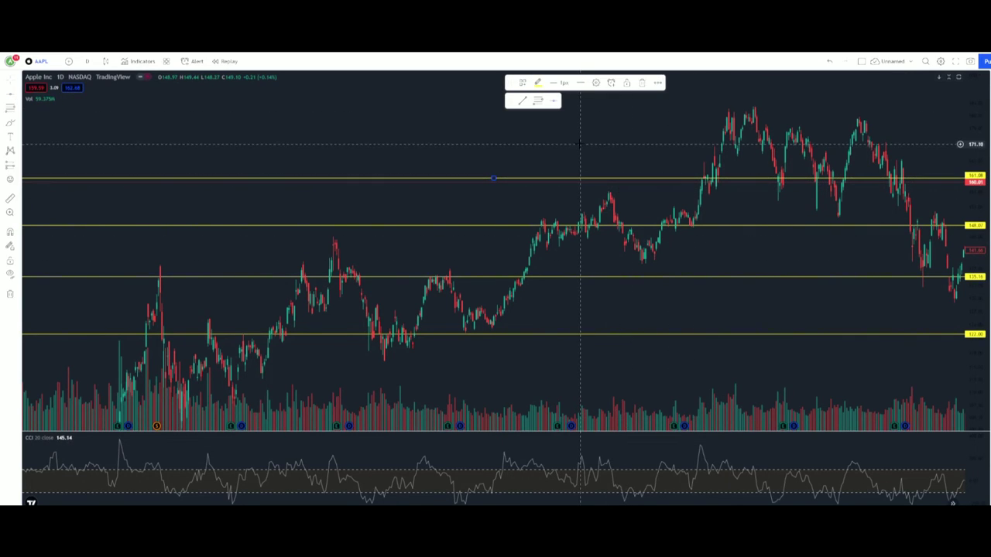
left_click_drag(580, 144, 591, 193)
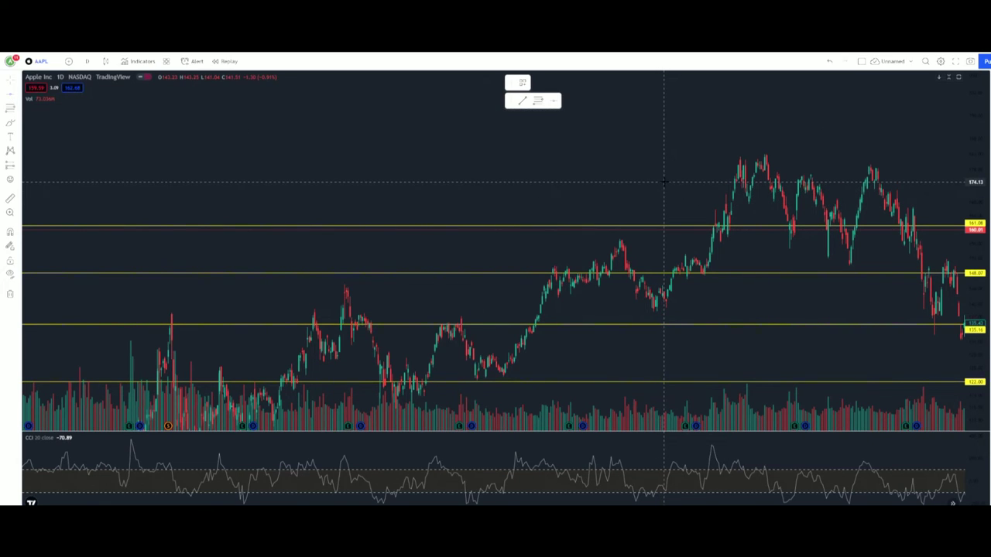
left_click(664, 182)
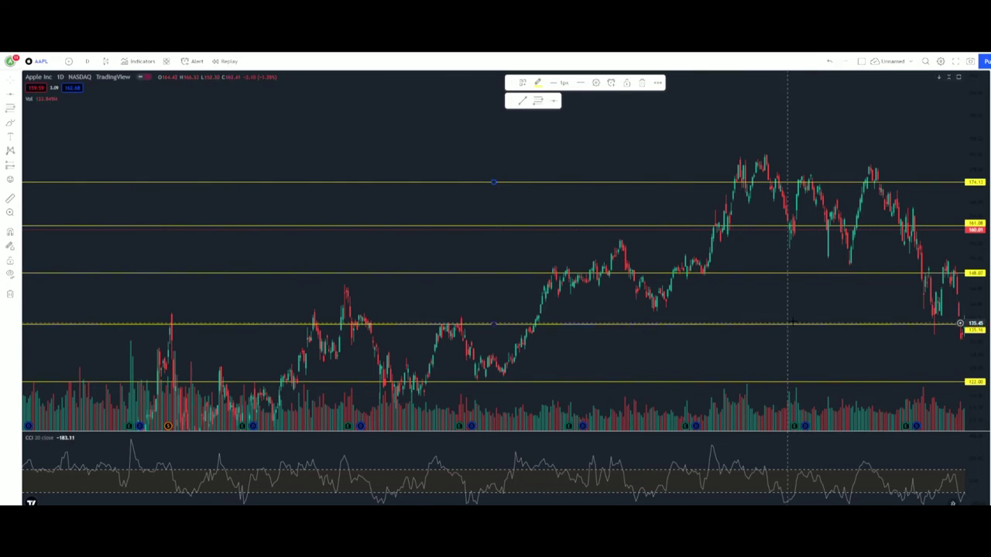
Step: Place a horizontal line at about 129.22 just under the latest major low and colour it white
left_click_drag(860, 302, 531, 194)
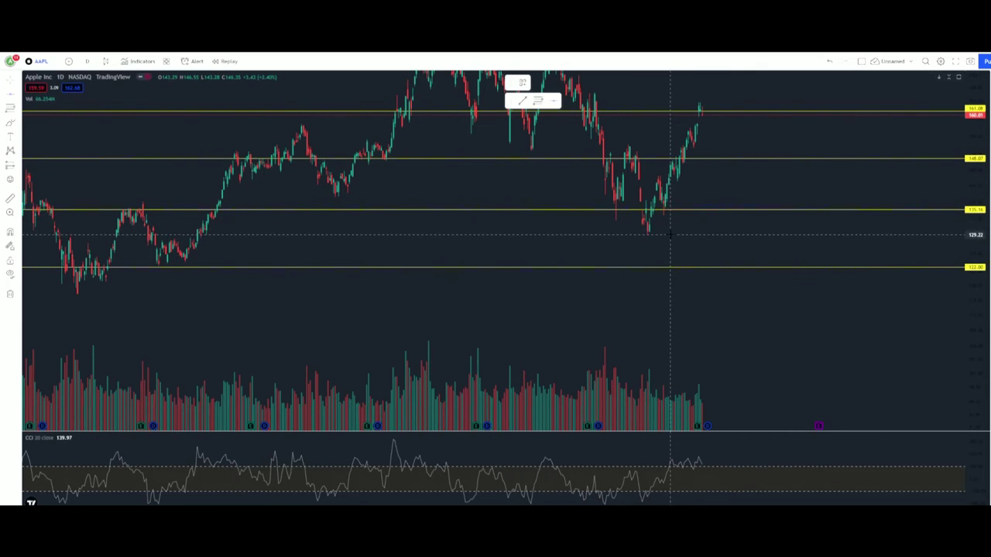
left_click(670, 234)
left_click(541, 85)
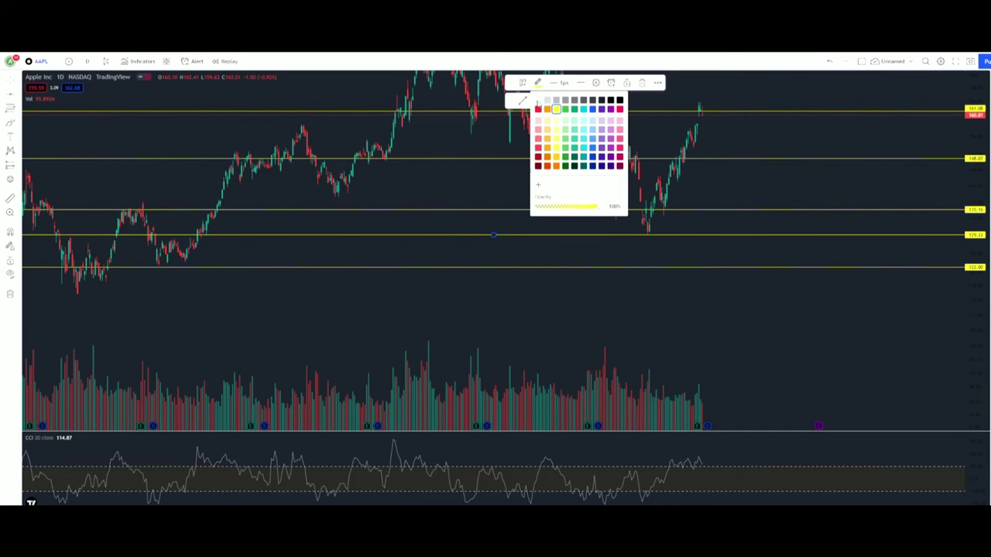
left_click(538, 101)
scroll(769, 276, "down", 3)
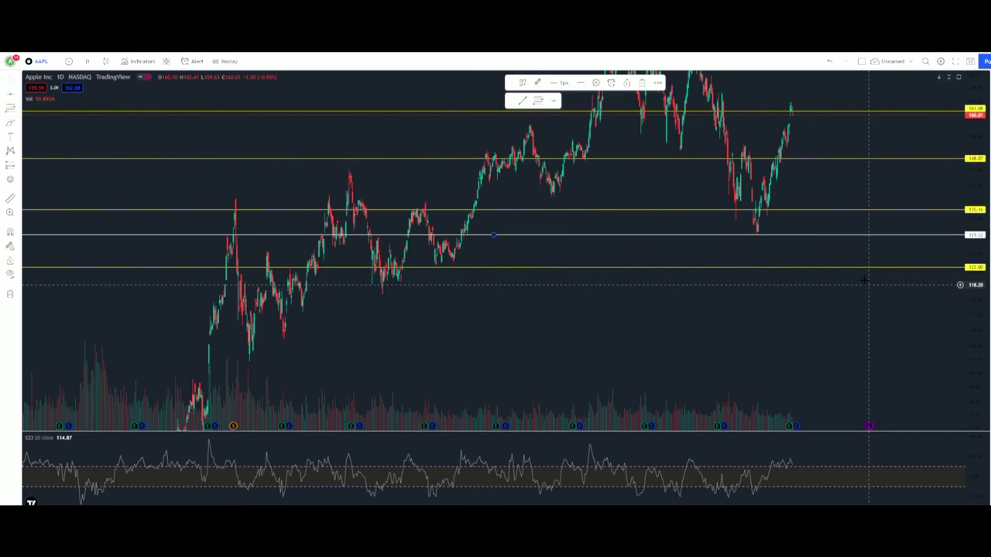
scroll(761, 232, "up", 3)
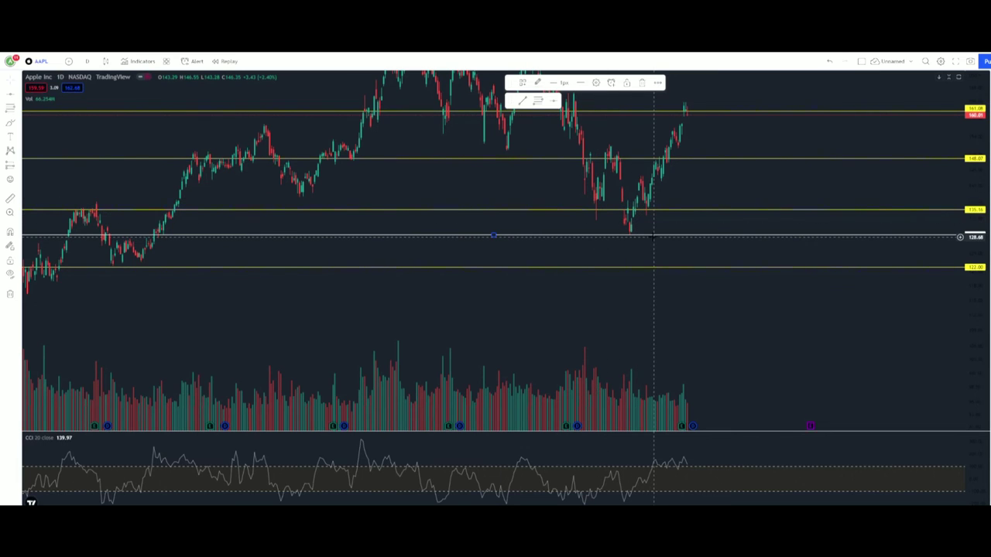
scroll(859, 166, "down", 5)
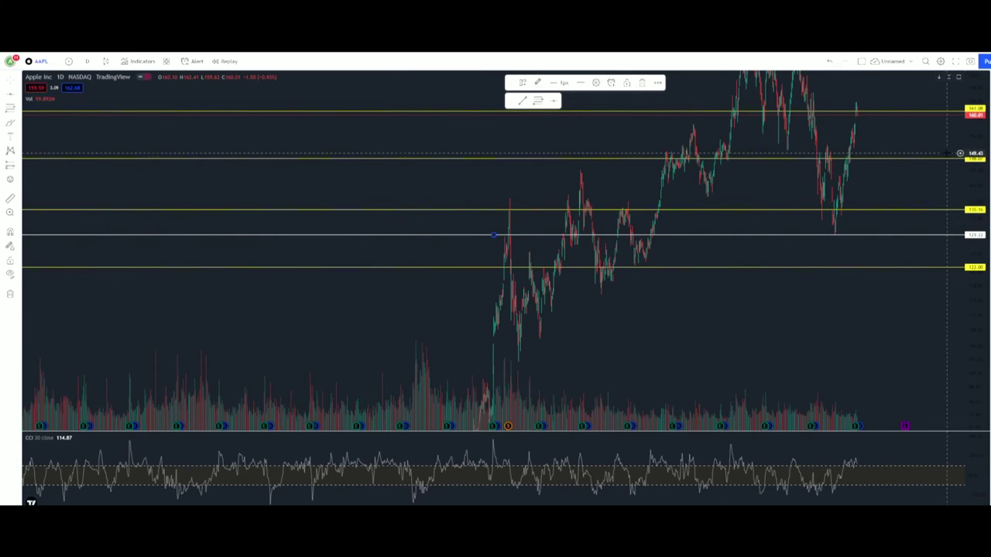
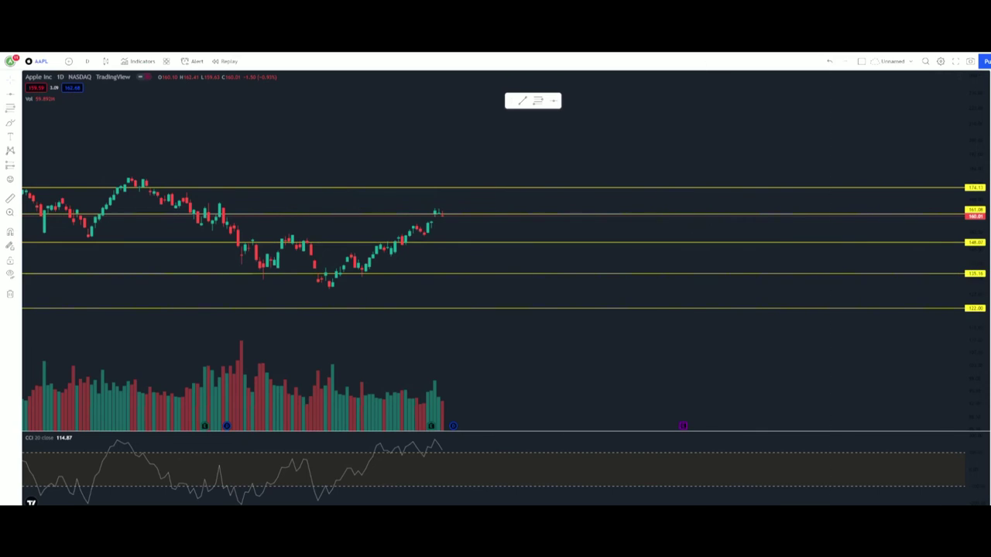
Step: Draw a rising trend line under the latest recovery, from the low at about 129.40 to about 164.30
left_click_drag(333, 203, 590, 230)
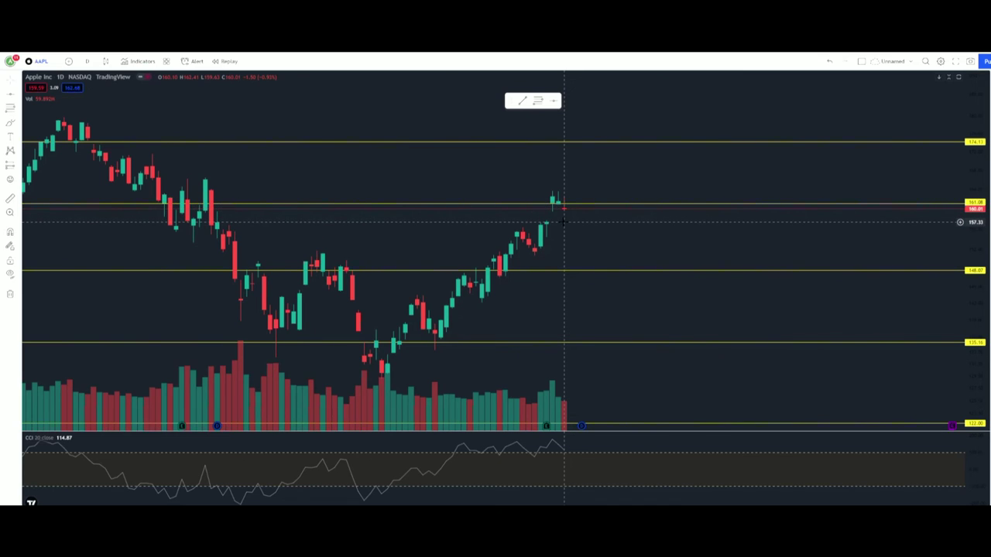
left_click_drag(566, 246, 582, 200)
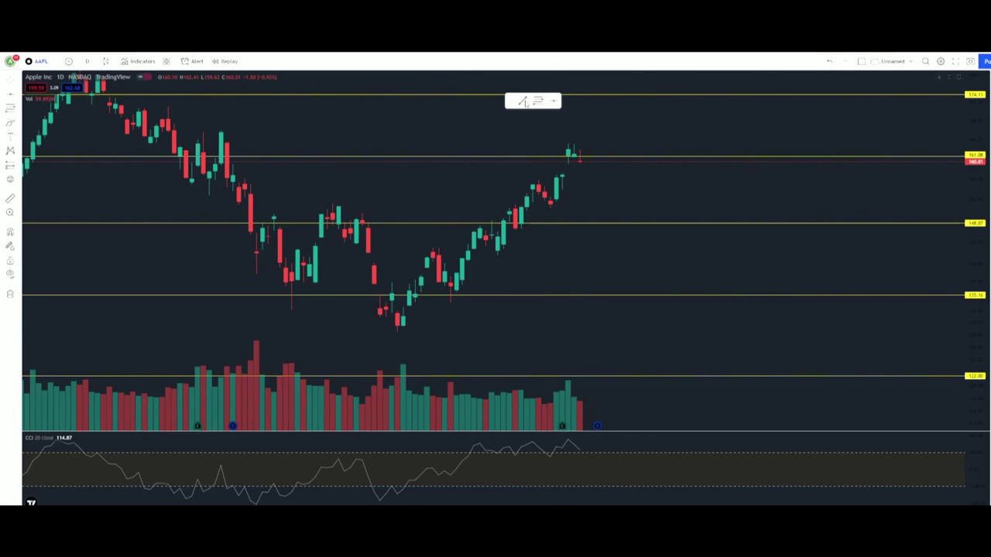
left_click(396, 329)
left_click(632, 142)
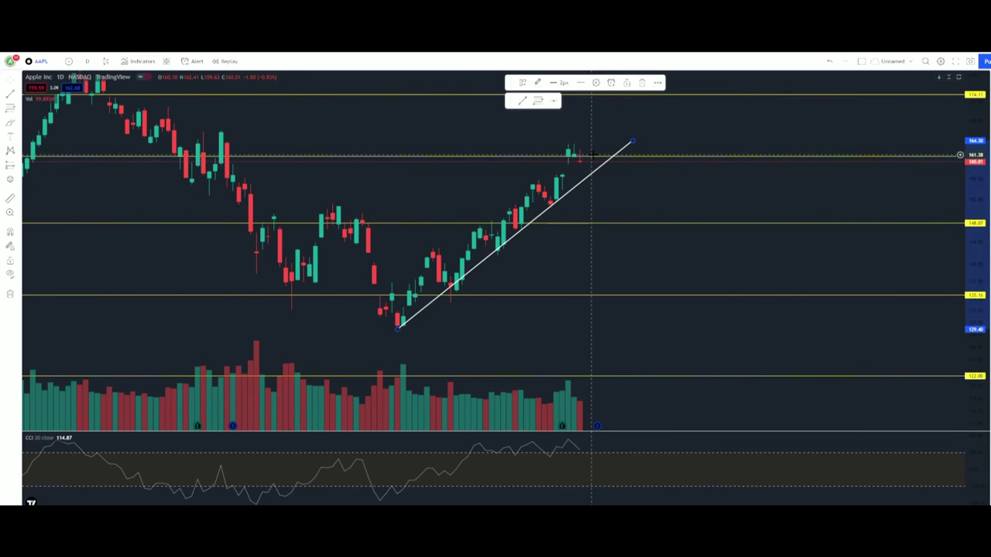
Step: Raise the uppermost horizontal line to about 175.11, along the earlier highs
left_click_drag(592, 155, 627, 188)
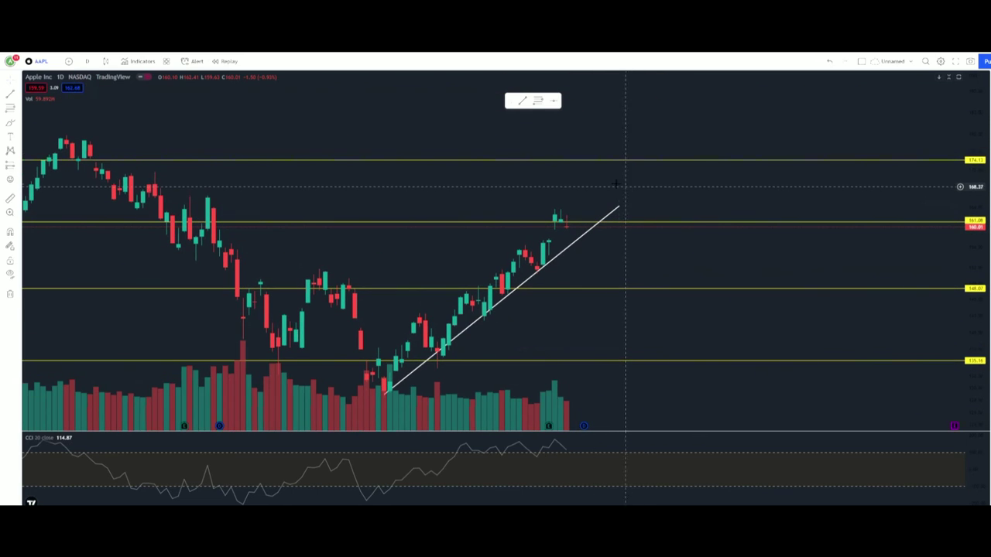
scroll(620, 171, "down", 2)
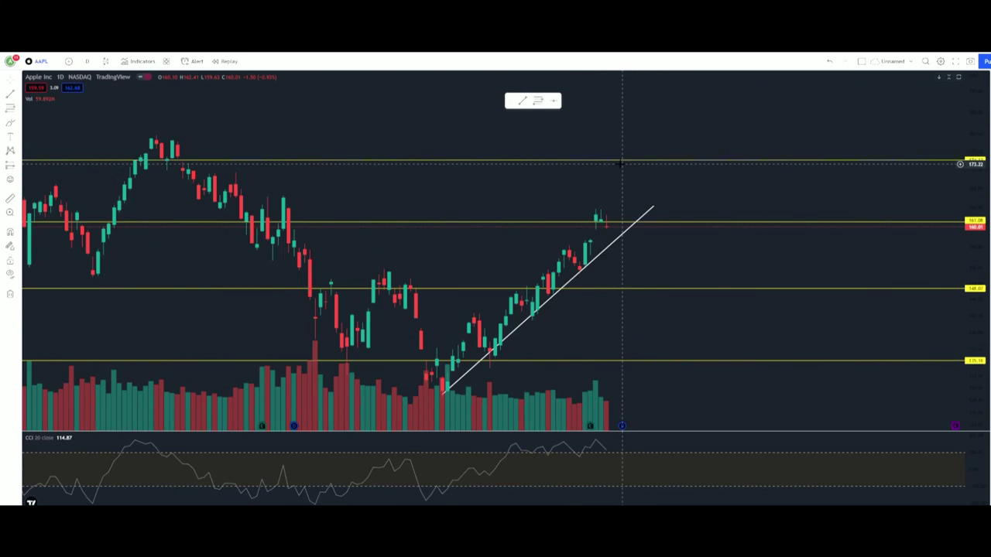
left_click_drag(975, 101, 975, 133)
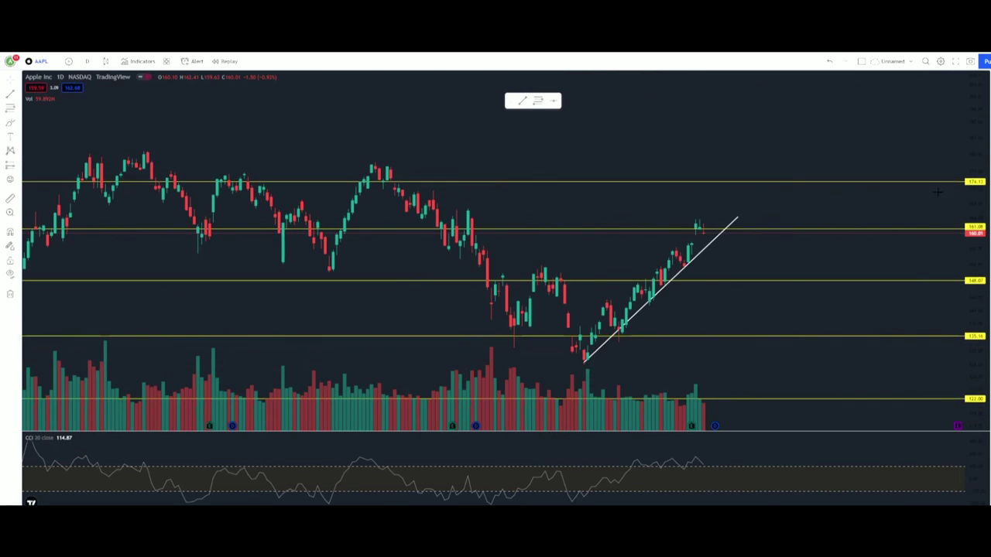
left_click_drag(544, 180, 686, 228)
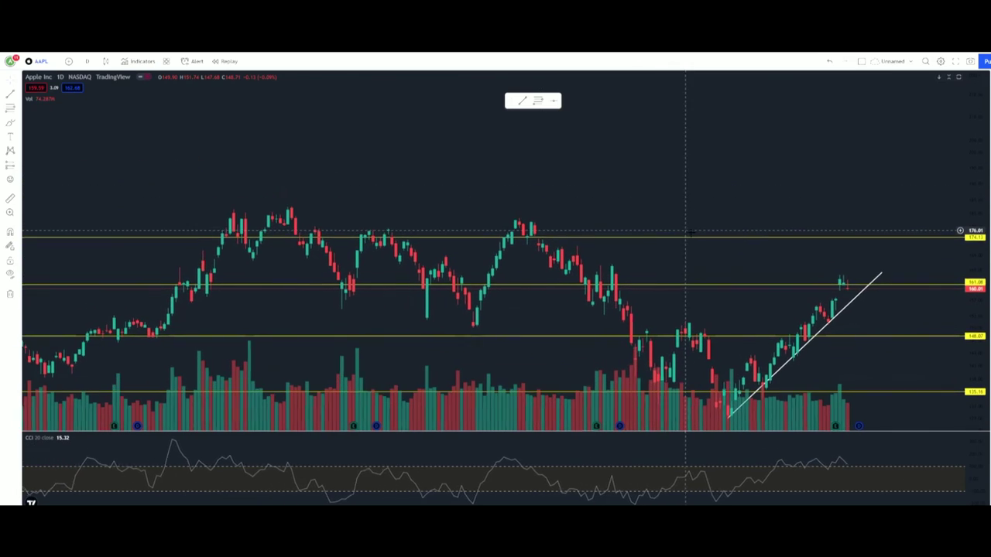
scroll(430, 198, "up", 2)
left_click_drag(430, 197, 635, 195)
scroll(608, 195, "up", 2)
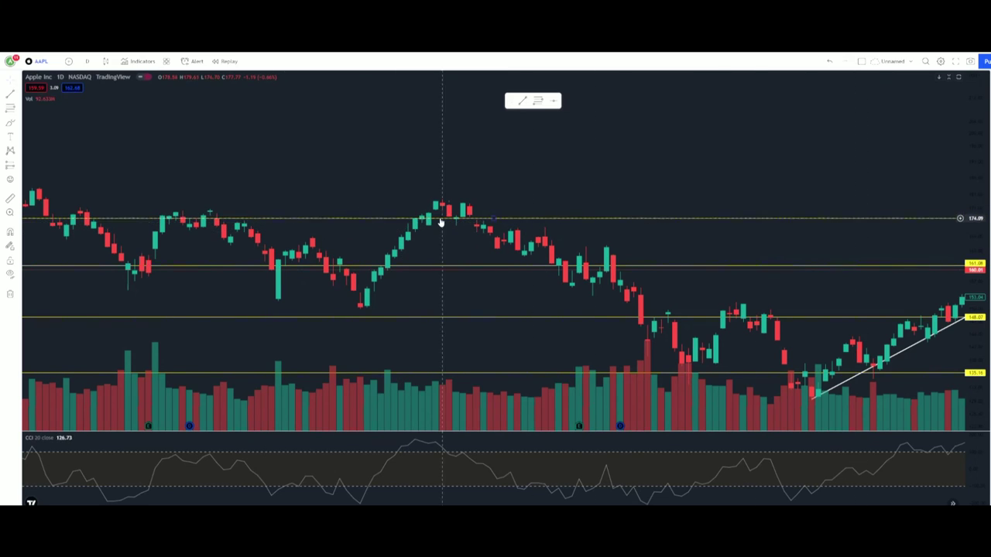
left_click_drag(560, 223, 564, 215)
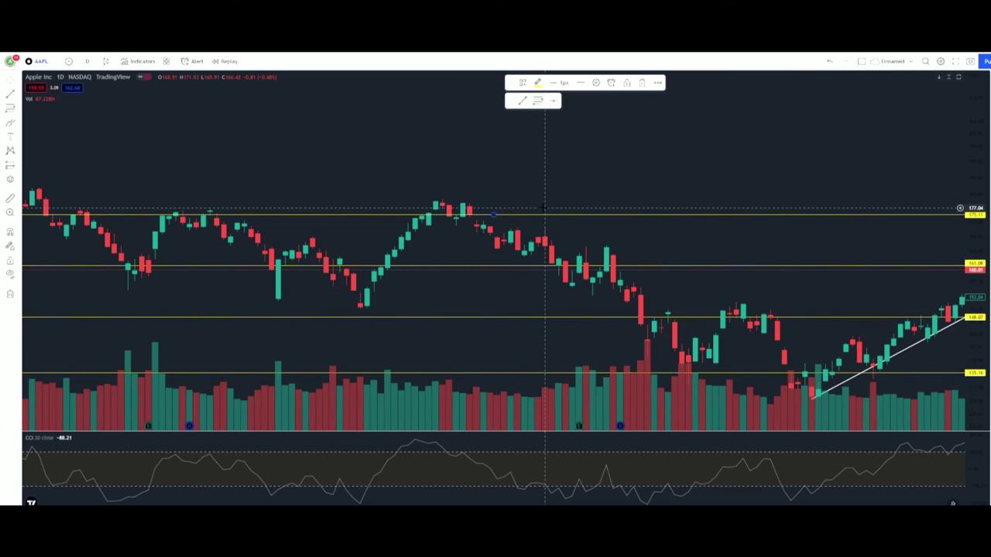
Step: Trace the earlier W with trend lines from about 144.7 down to 119.3, up to about 135 and down to about 124
left_click_drag(542, 153, 508, 164)
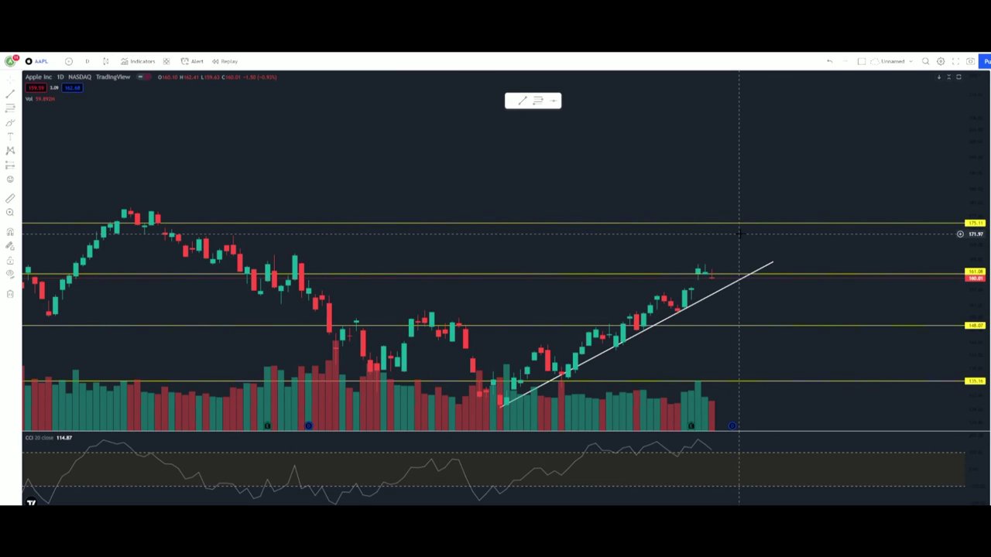
scroll(739, 233, "down", 5)
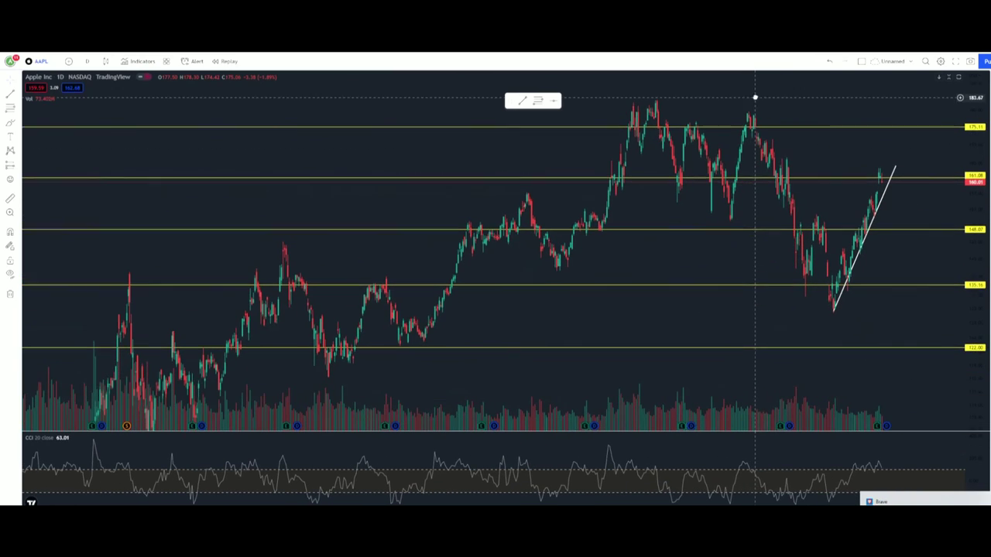
scroll(865, 350, "down", 5)
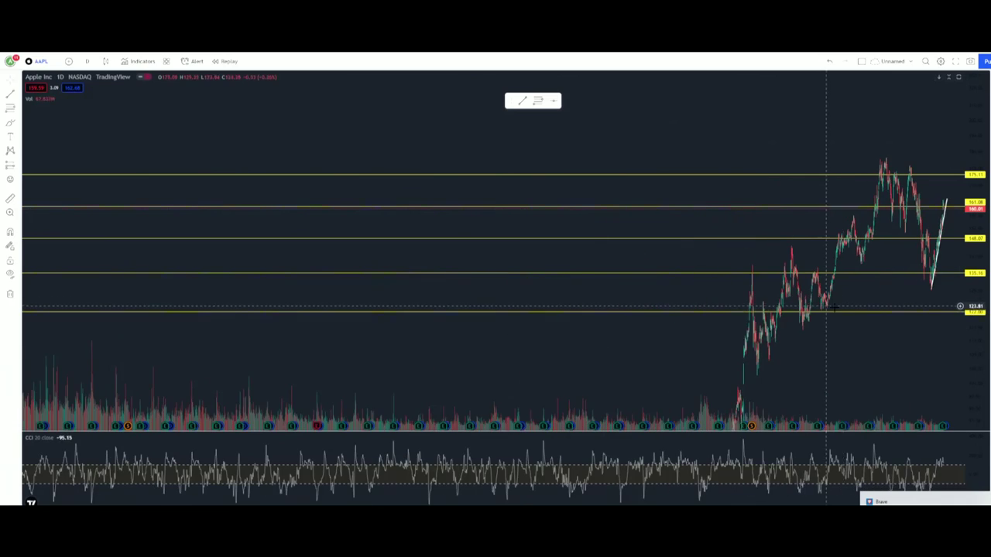
left_click_drag(865, 350, 720, 327)
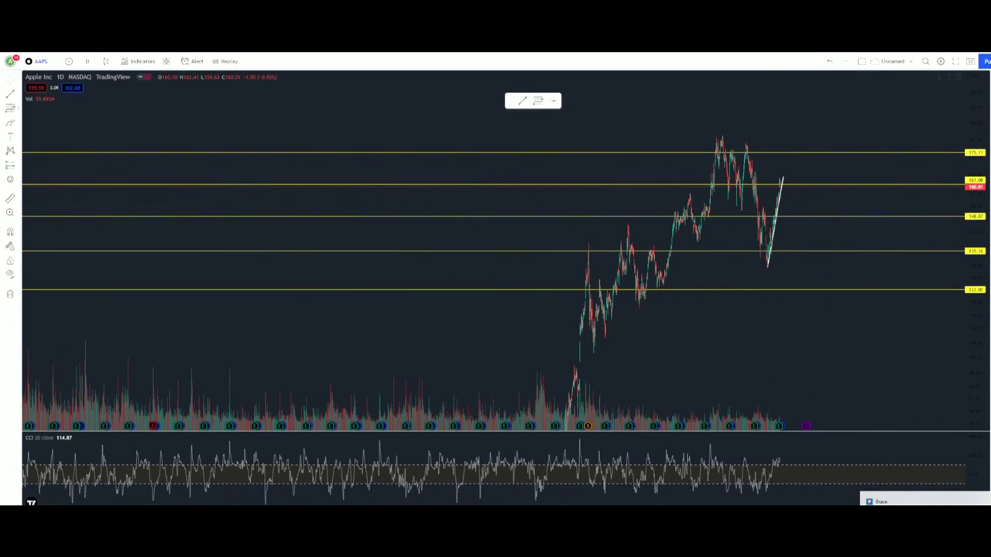
left_click(628, 226)
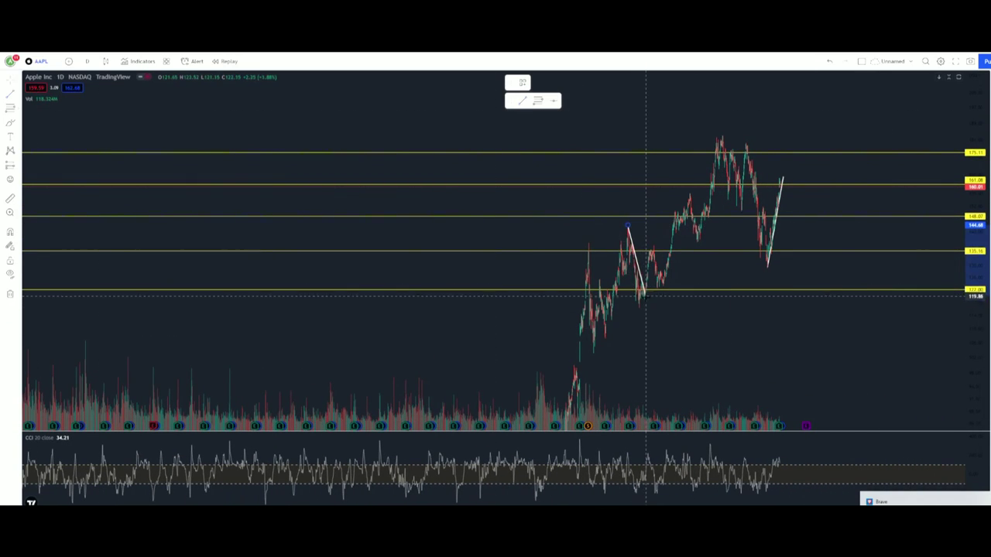
left_click(641, 302)
left_click(639, 299)
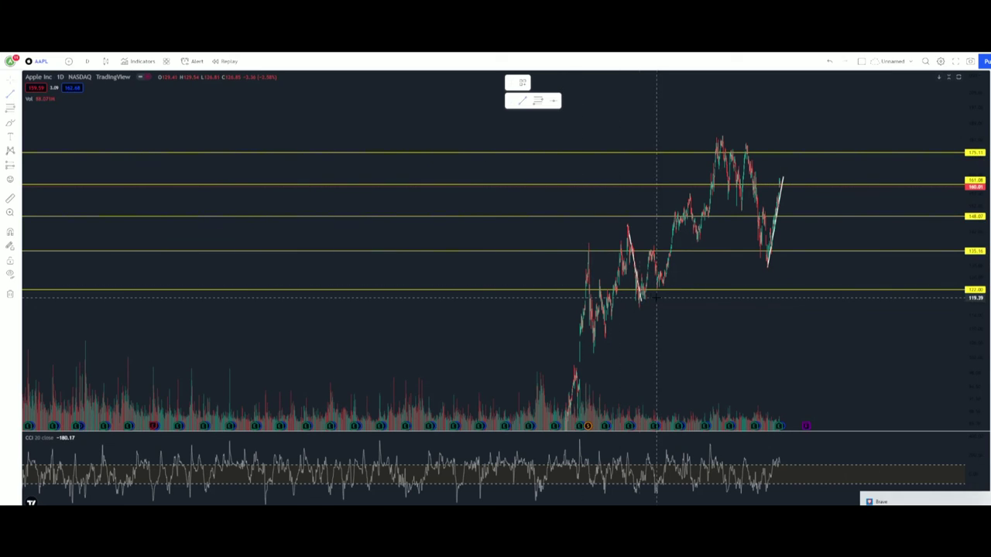
left_click(653, 251)
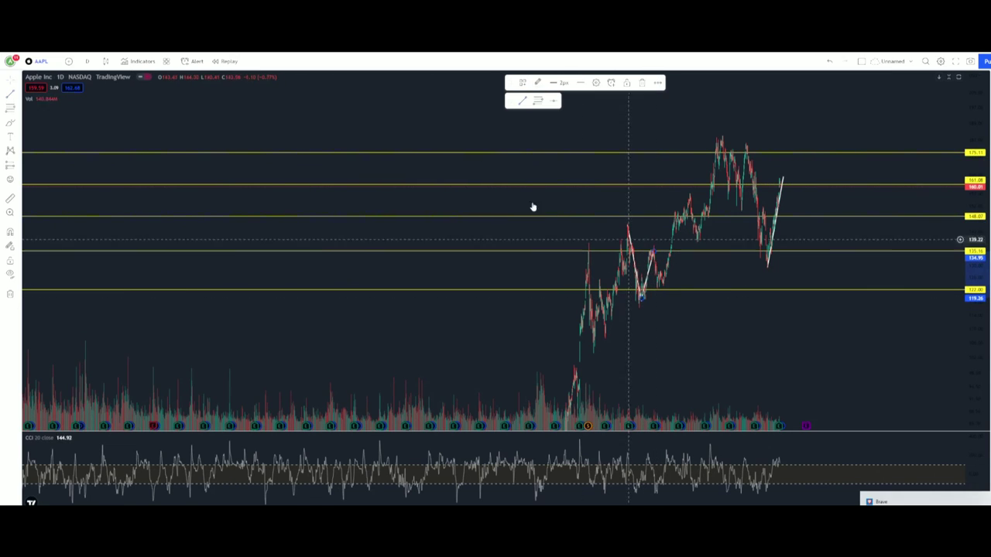
left_click(653, 252)
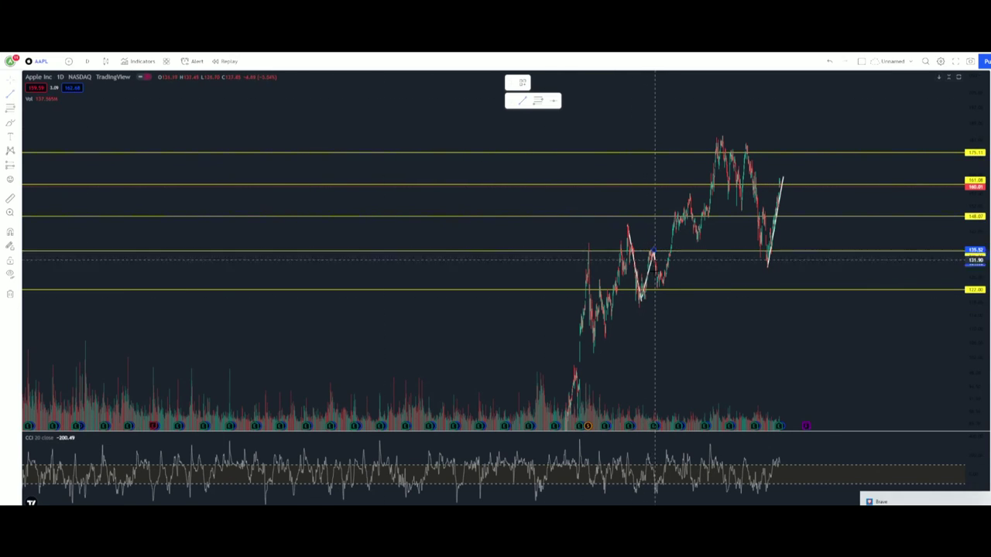
left_click(660, 285)
Step: Add trend lines for the rise from about 123.94 to 180.69 and the decline to the horizontal line at about 135
left_click(660, 285)
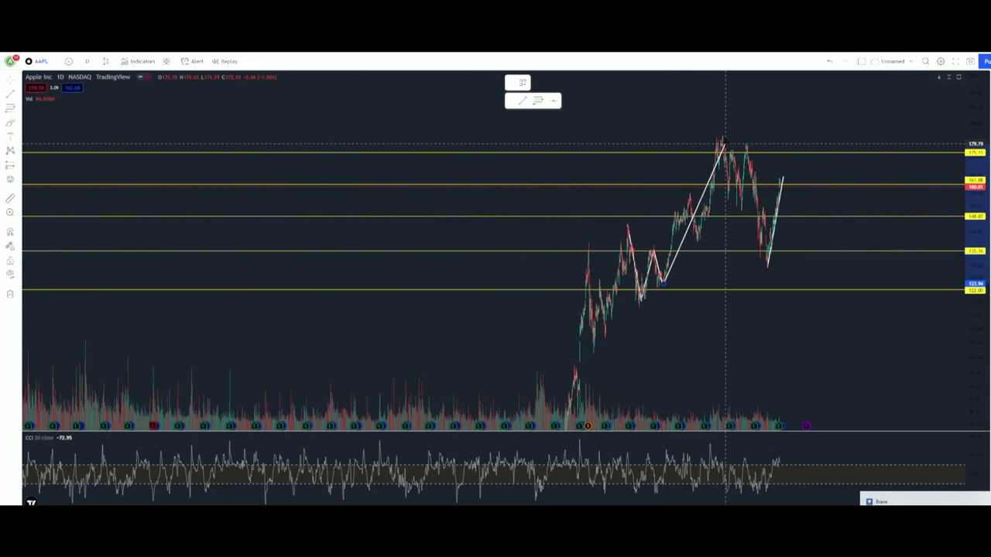
left_click(720, 141)
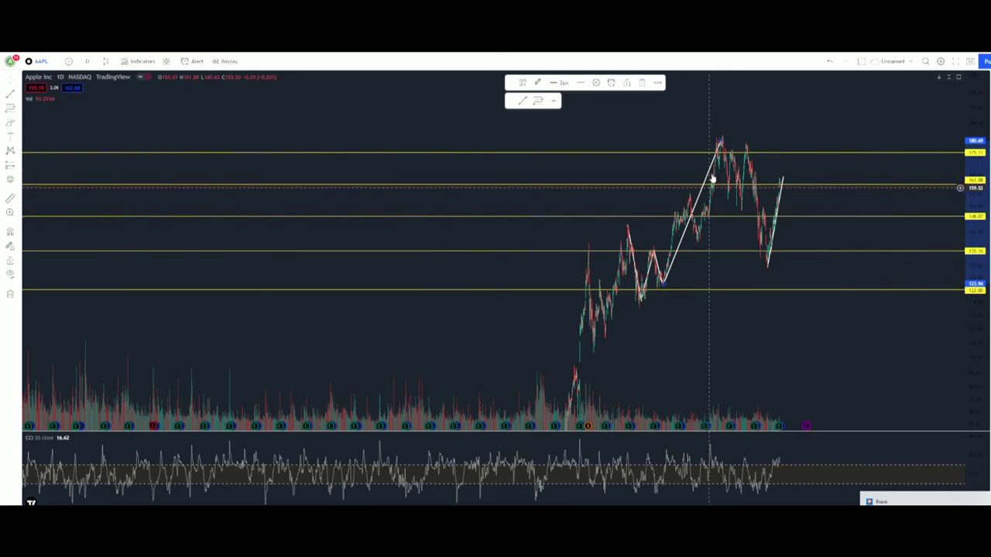
left_click(720, 142)
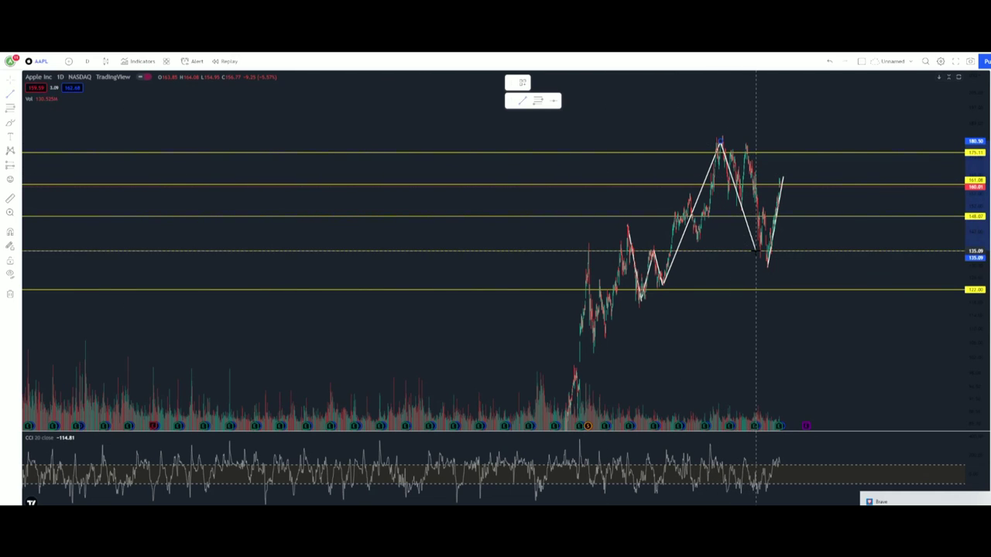
left_click(770, 251)
scroll(788, 250, "right", 3)
scroll(788, 249, "up", 3)
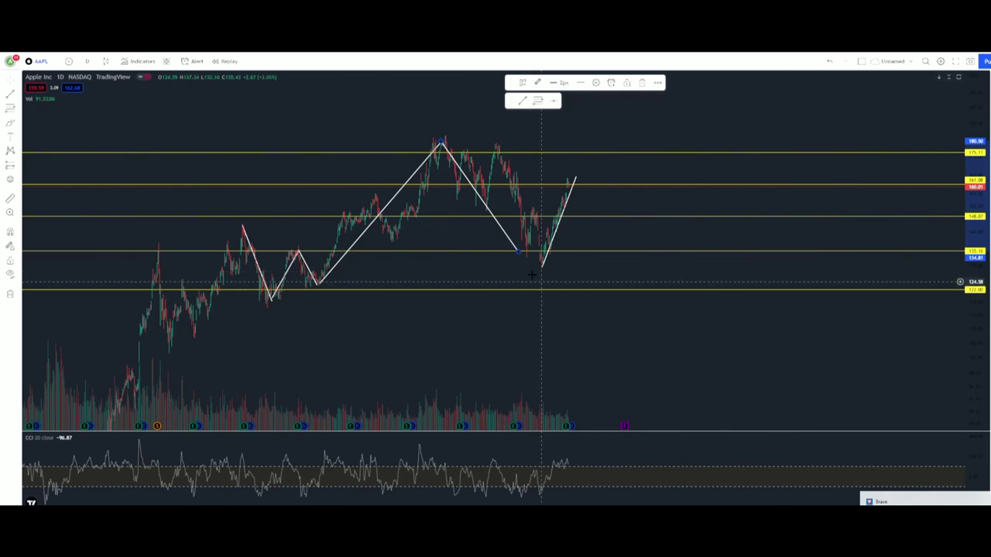
scroll(389, 353, "up", 3)
scroll(389, 353, "down", 5)
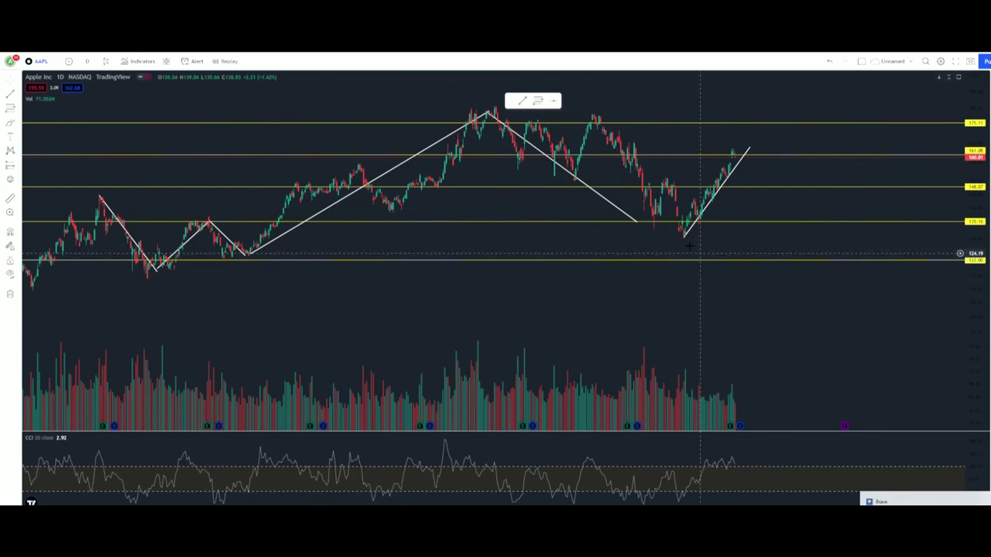
left_click(657, 222)
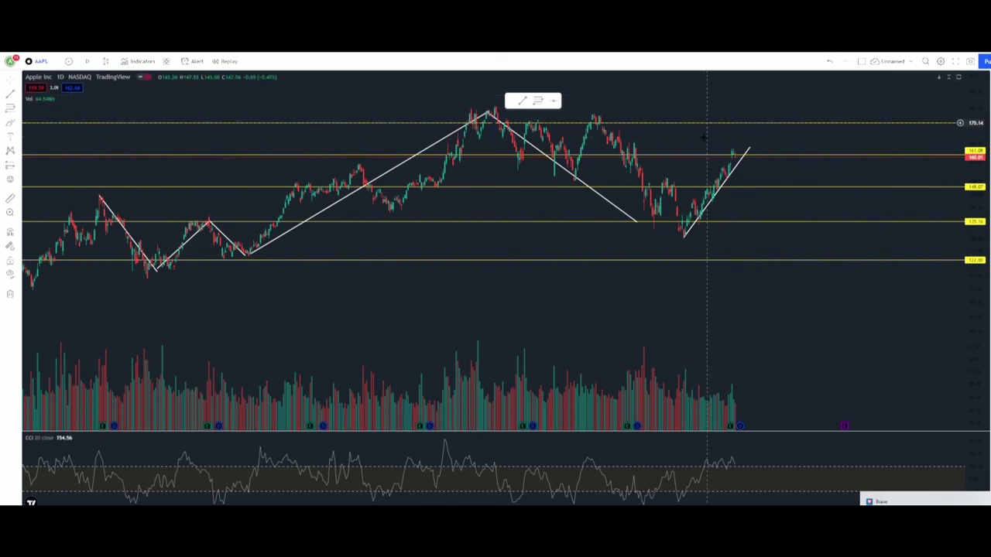
scroll(707, 135, "down", 5)
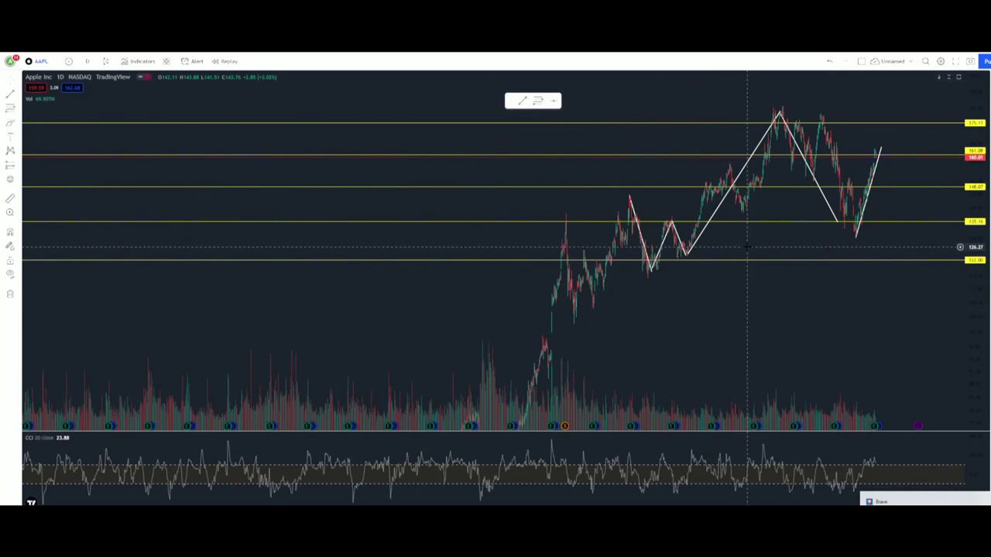